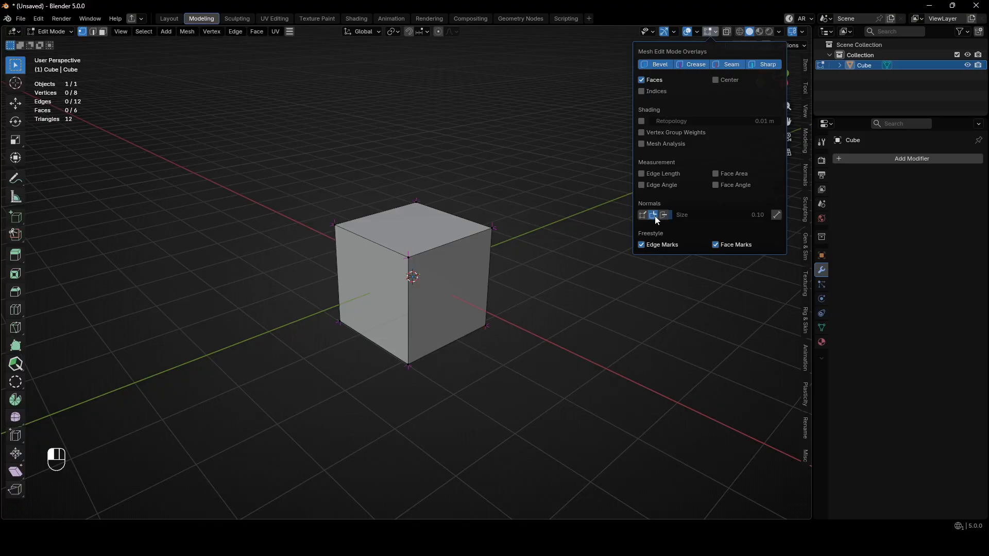
scroll(526, 193, up, 5)
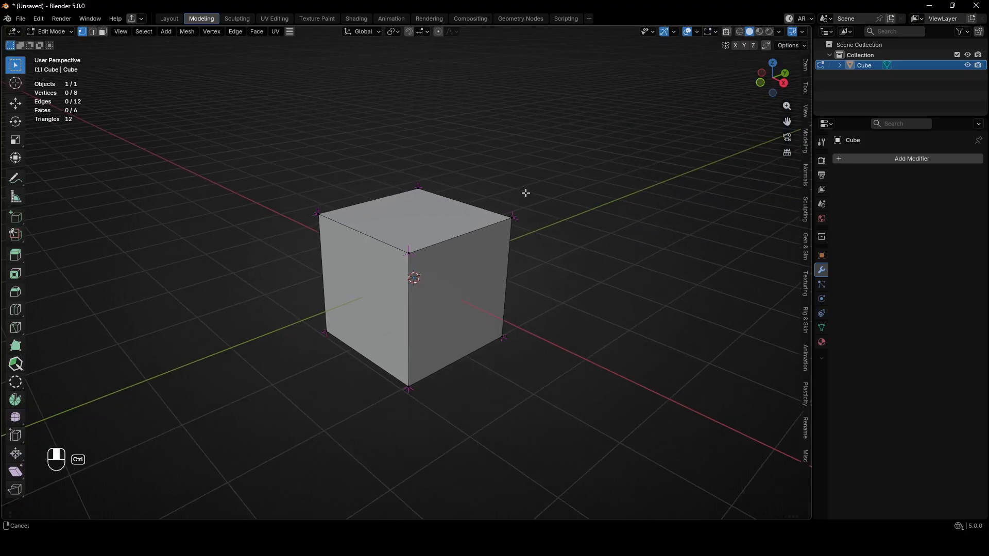
middle_drag(546, 233, 565, 173)
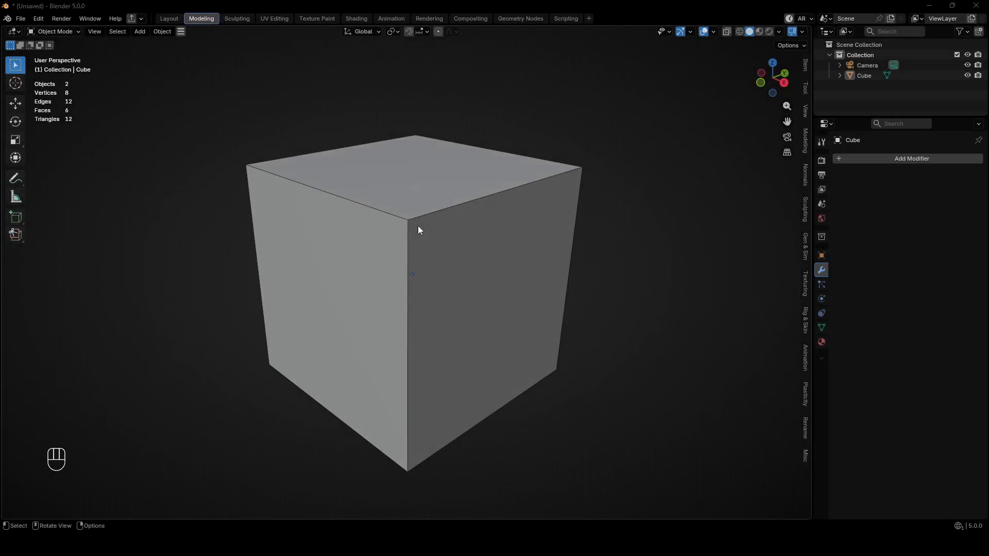
Select the flat-shaded cube and export it as a model file.
click(414, 220)
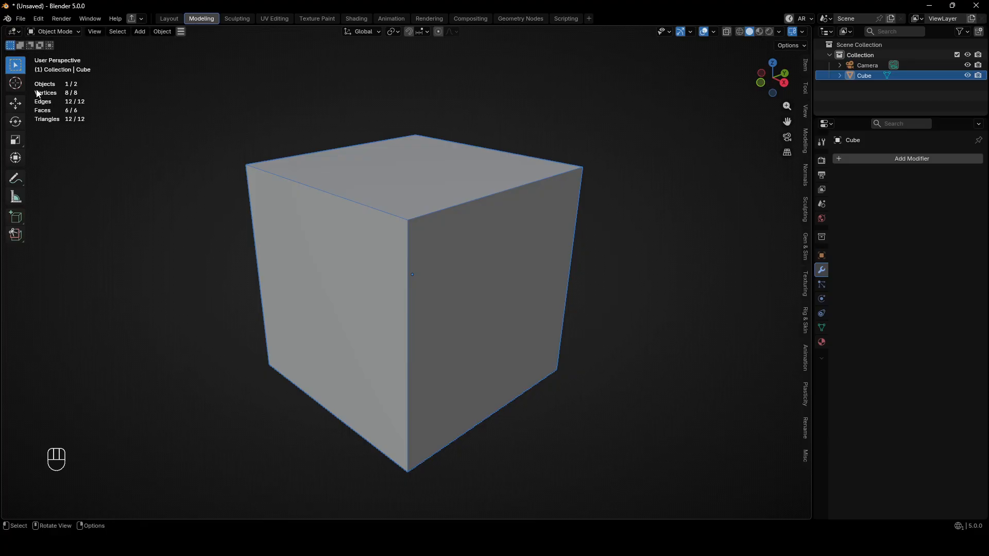
click(20, 18)
mouse_move(67, 179)
click(221, 202)
click(558, 381)
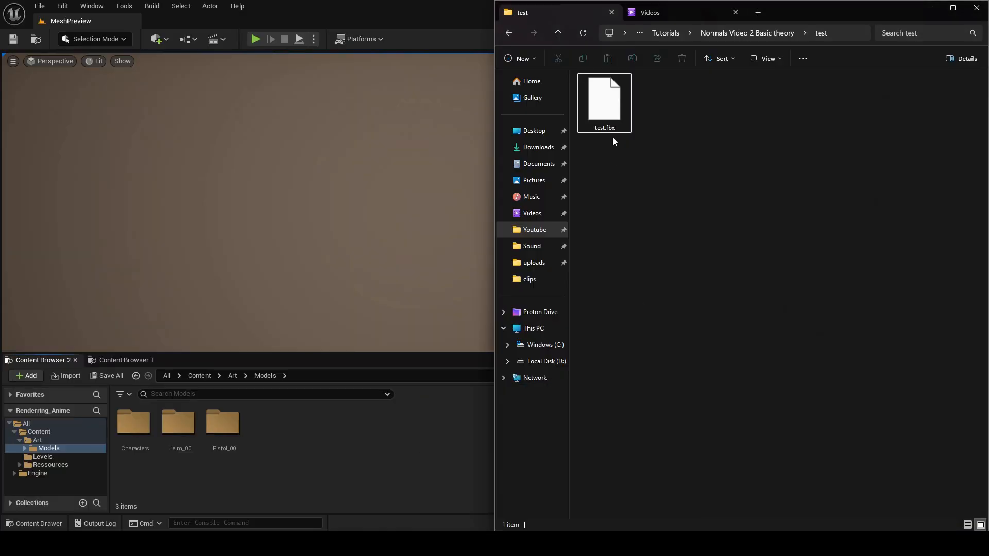
Import the exported test model into the Models folder in Unreal Engine and open its static mesh.
drag(611, 139, 316, 459)
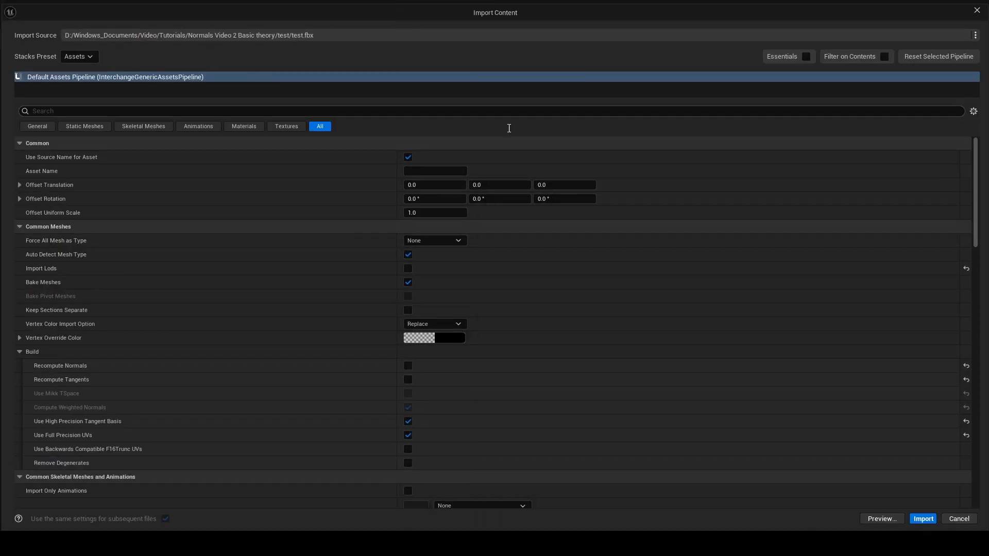
click(925, 520)
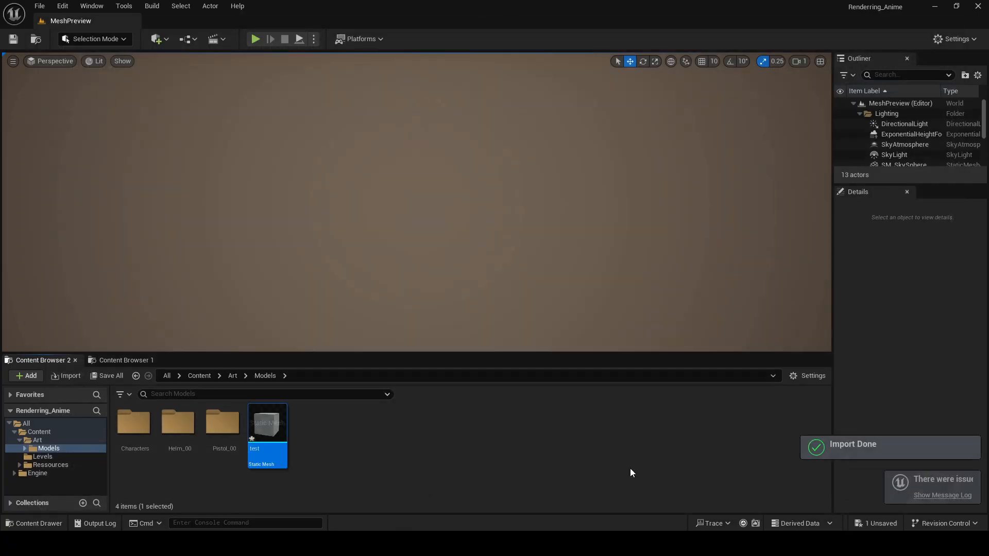
double_click(268, 438)
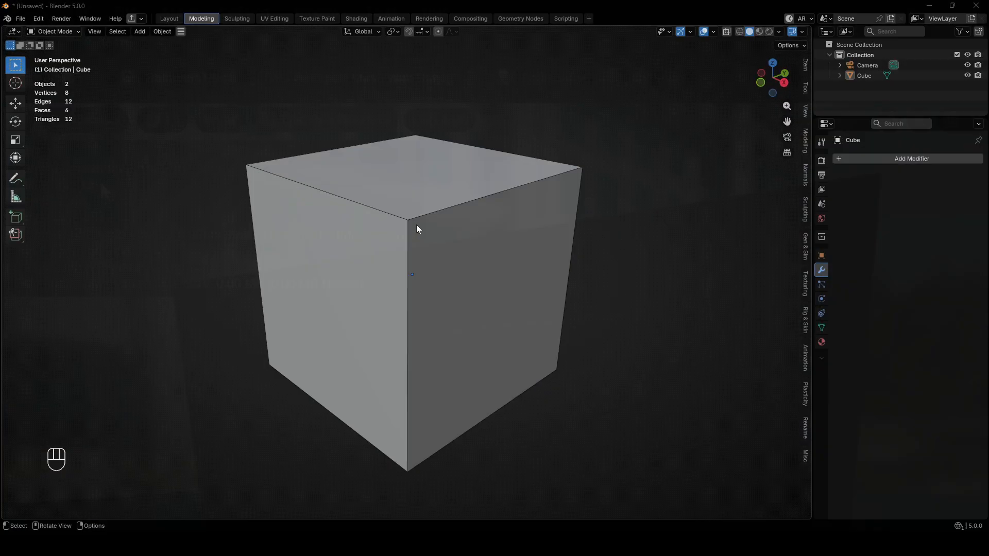
Switch back to Blender and apply Shade Smooth to the cube.
click(417, 224)
right_click(419, 224)
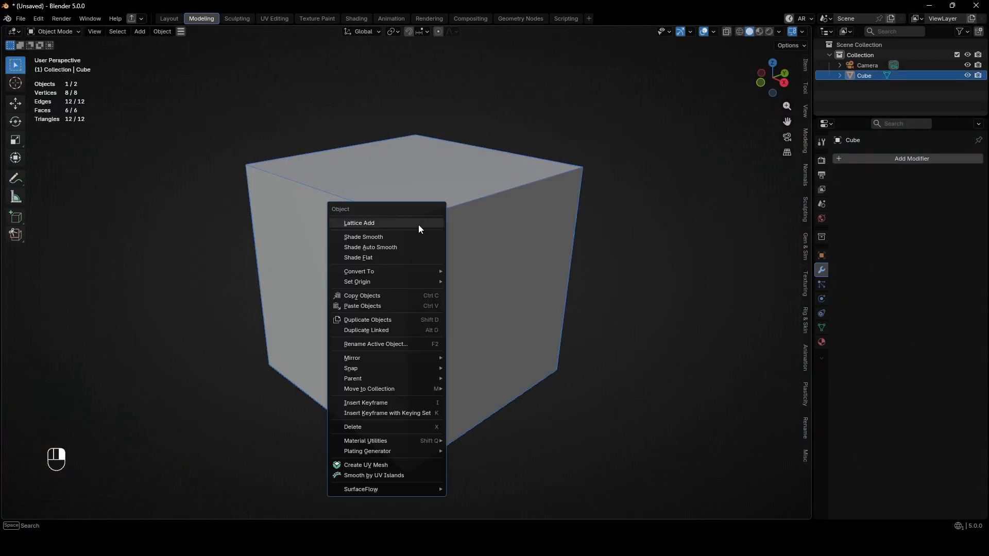
click(403, 237)
click(614, 298)
Export the smooth-shaded cube again and reimport the test mesh in Unreal Engine.
click(440, 265)
click(21, 18)
click(202, 252)
click(552, 377)
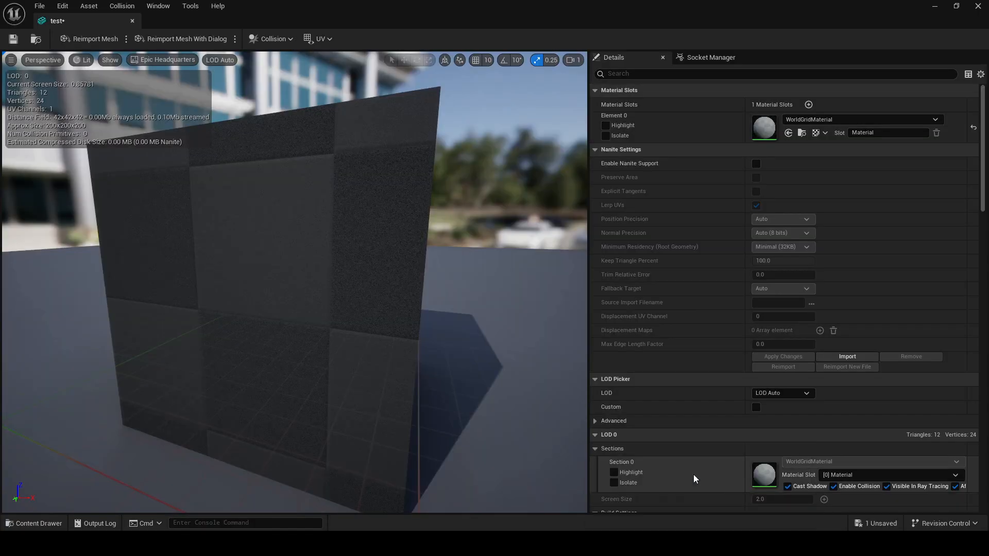
click(98, 39)
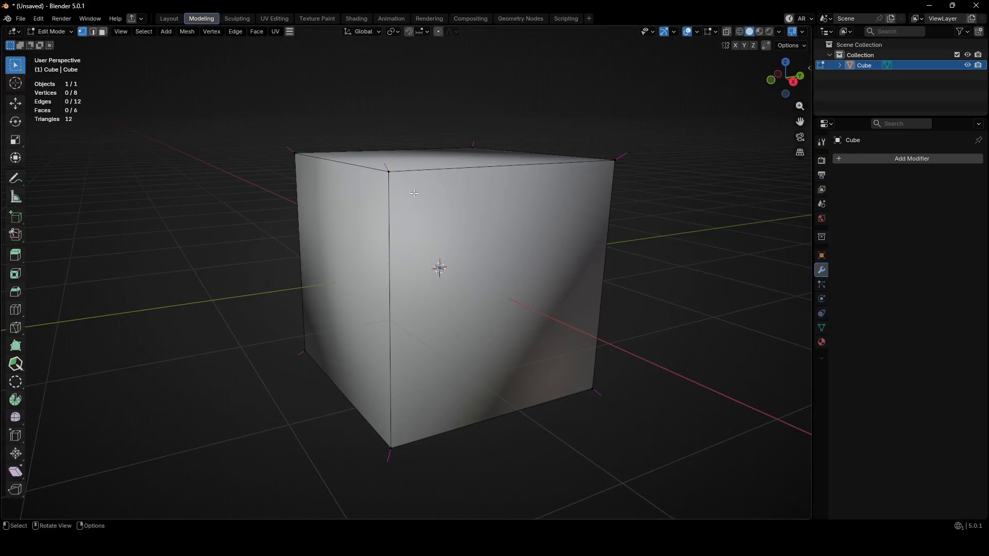
middle_drag(414, 194, 463, 176)
click(467, 191)
scroll(459, 198, down, 4)
scroll(490, 217, down, 2)
middle_drag(464, 175, 442, 174)
middle_drag(442, 174, 442, 172)
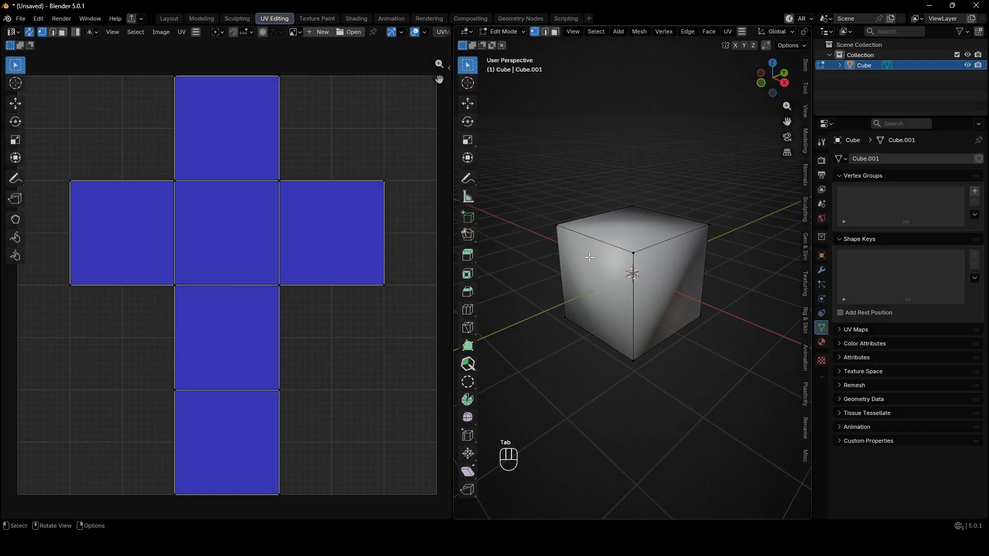
Unwrap all of the cube's faces with Project from View and return to Object Mode.
key(a)
key(u)
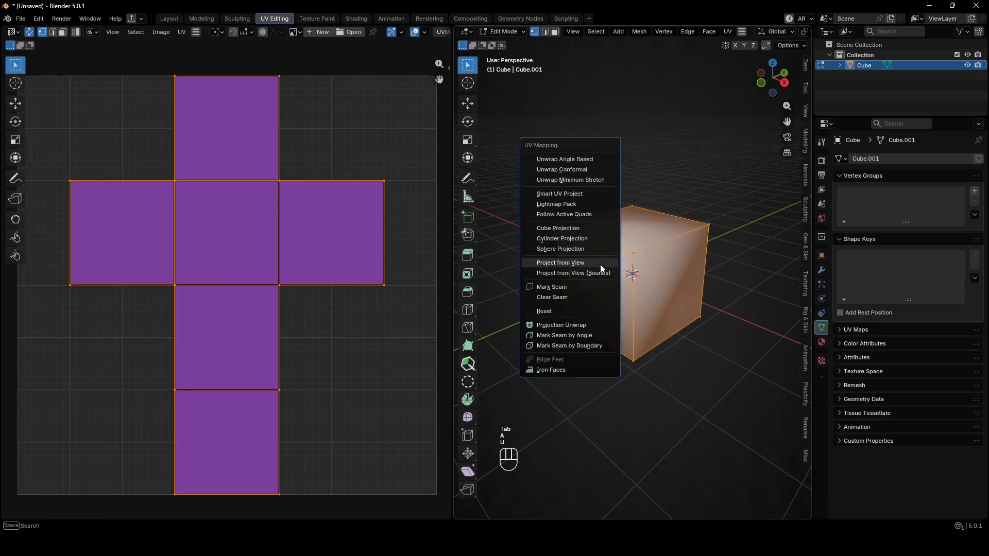
click(591, 264)
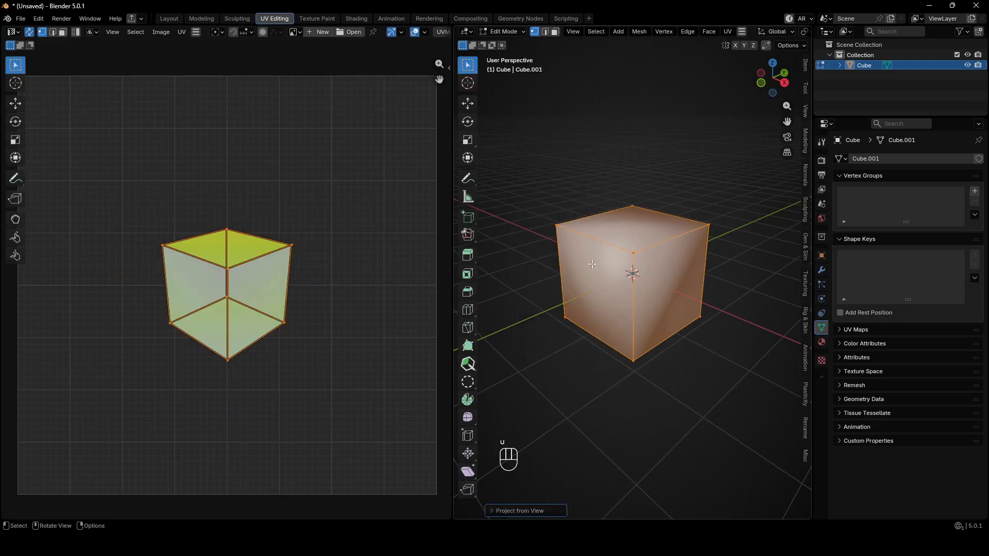
click(549, 363)
key(Tab)
Export the reprojected cube over the existing model file and reimport the test static mesh in Unreal Engine.
click(595, 249)
click(21, 20)
mouse_move(41, 174)
click(156, 247)
double_click(275, 148)
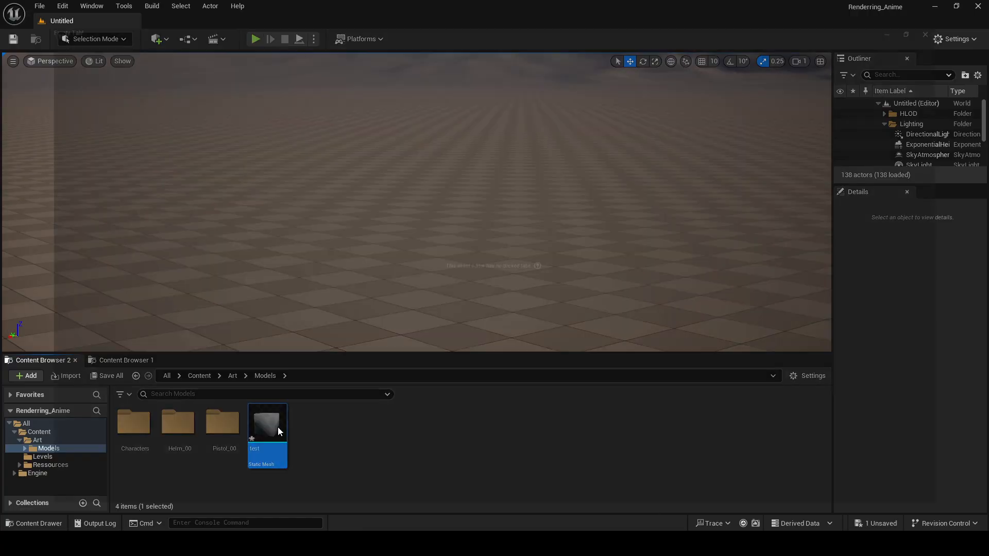
double_click(277, 427)
click(106, 39)
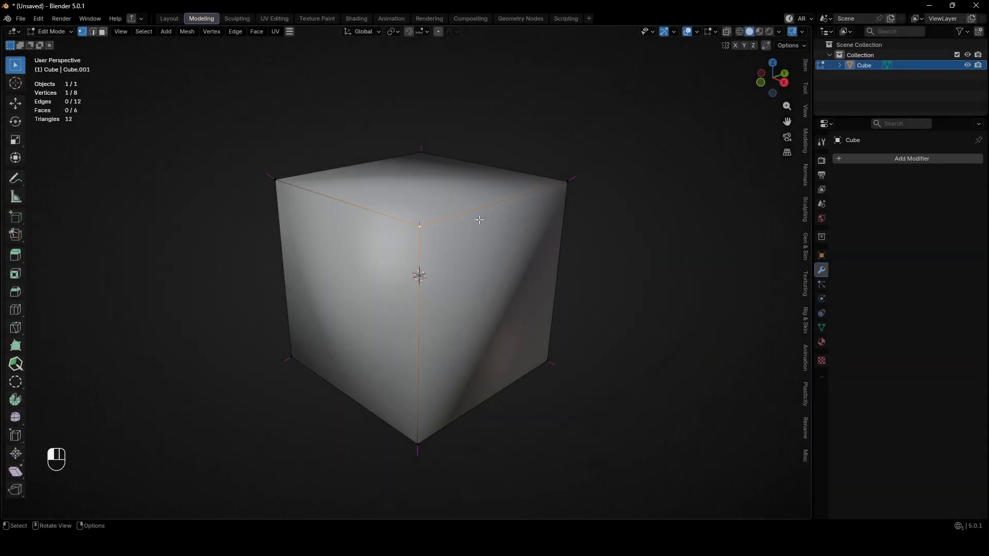
Duplicate the smooth-shaded cube twice to form a row of three, moving the last copy about 3.04 m from the second cube.
key(Tab)
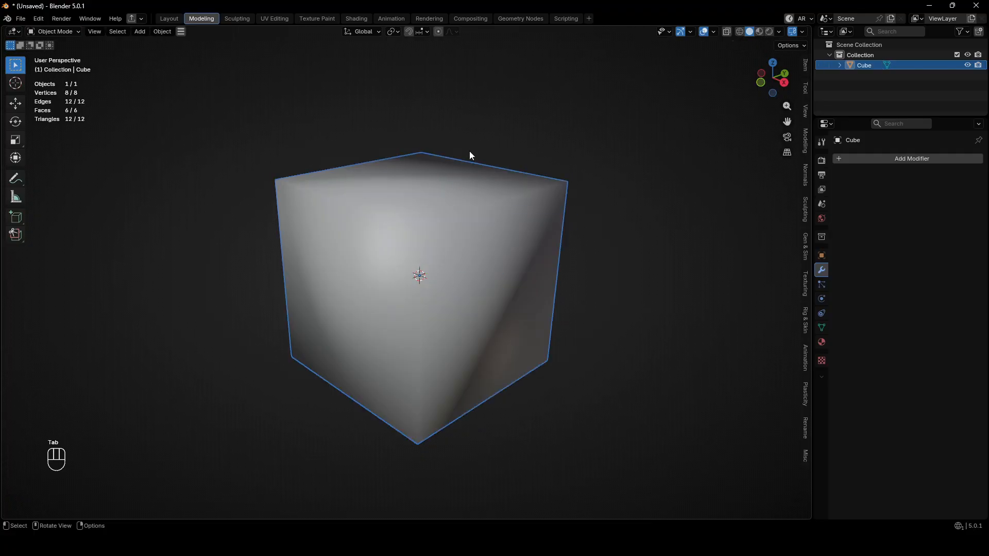
shift+middle_drag(595, 278, 478, 248)
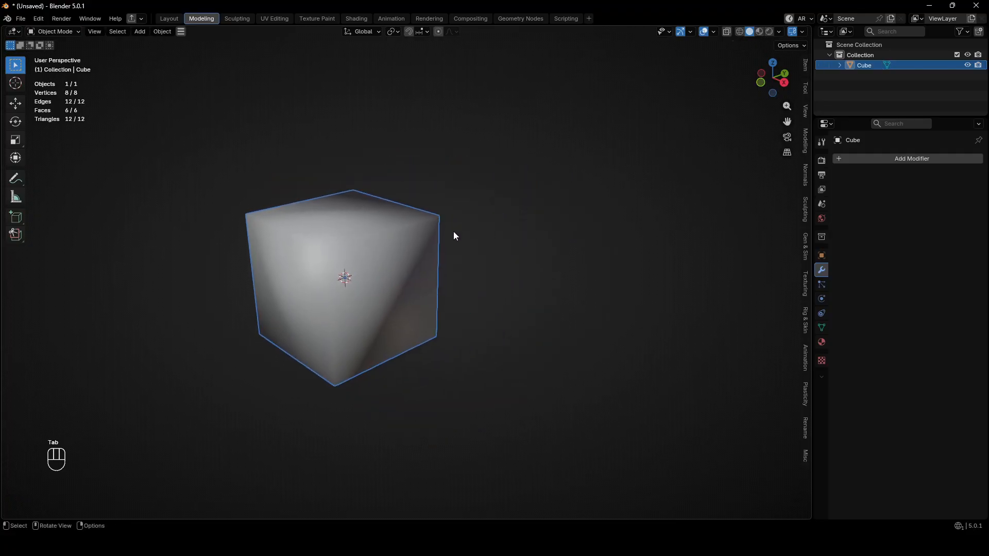
key(shift+d)
click(664, 231)
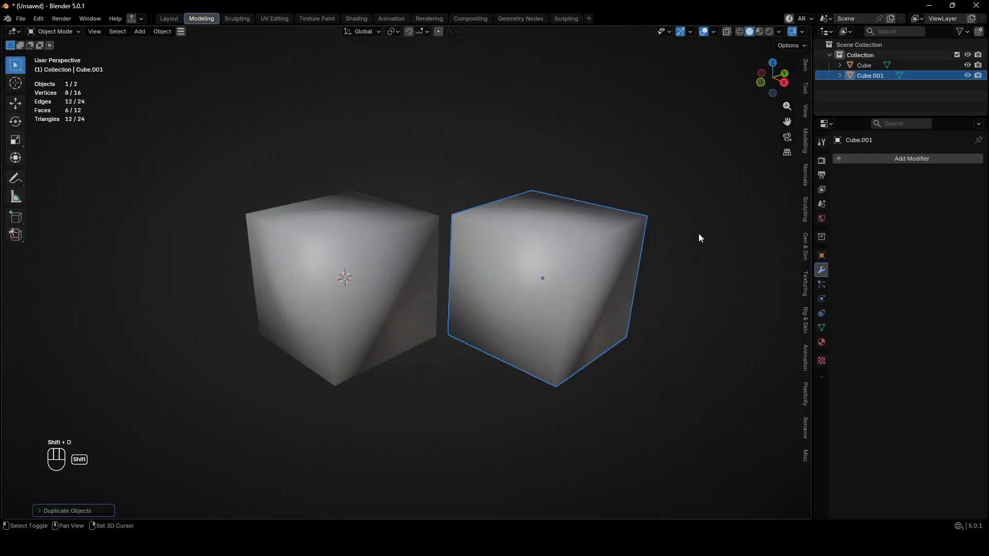
shift+middle_drag(705, 234, 545, 259)
key(shift+d)
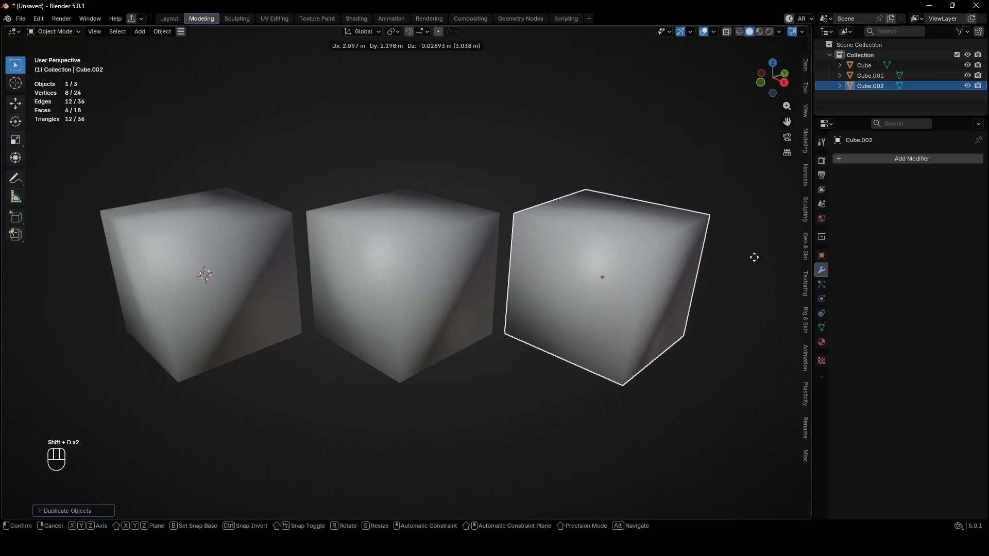
click(754, 257)
Add a Subdivision modifier with 3 viewport levels to the last duplicated cube and apply it.
key(ctrl+1)
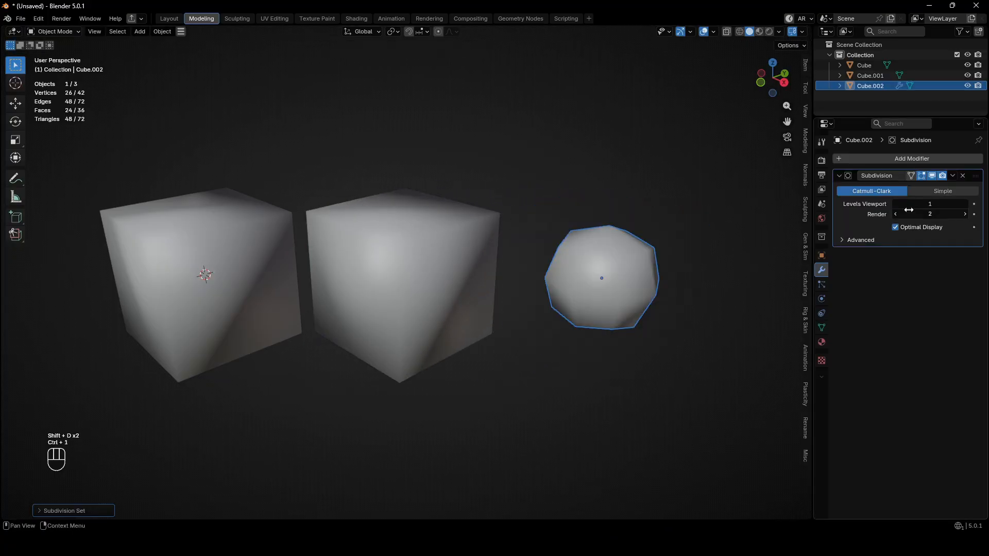
click(967, 204)
click(966, 205)
key(ctrl+a)
Apply Shade Flat to the original cube at the start of the row.
shift+middle_drag(489, 242, 576, 239)
click(322, 254)
right_click(314, 235)
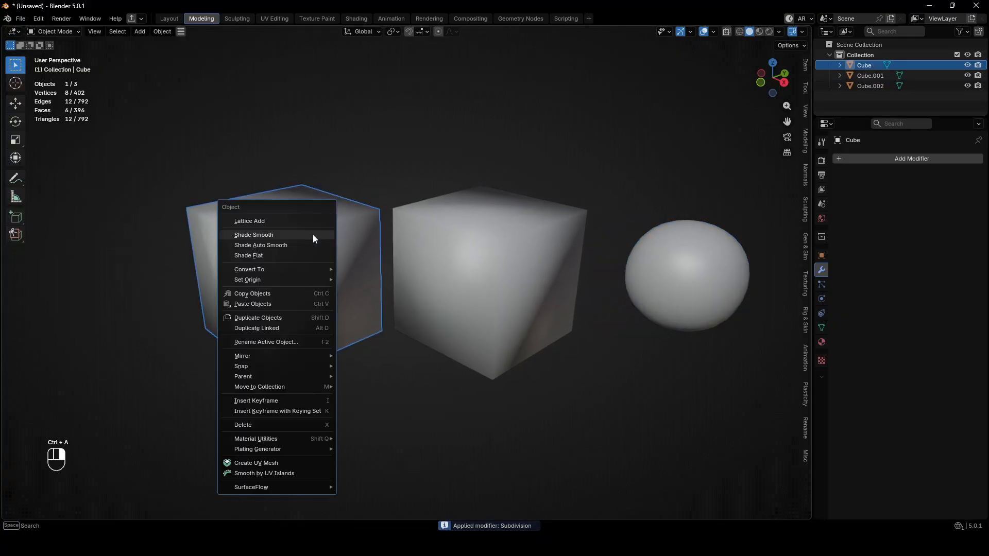
click(295, 254)
Set the viewport shading's lighting to MatCap and deselect the original cube.
click(780, 33)
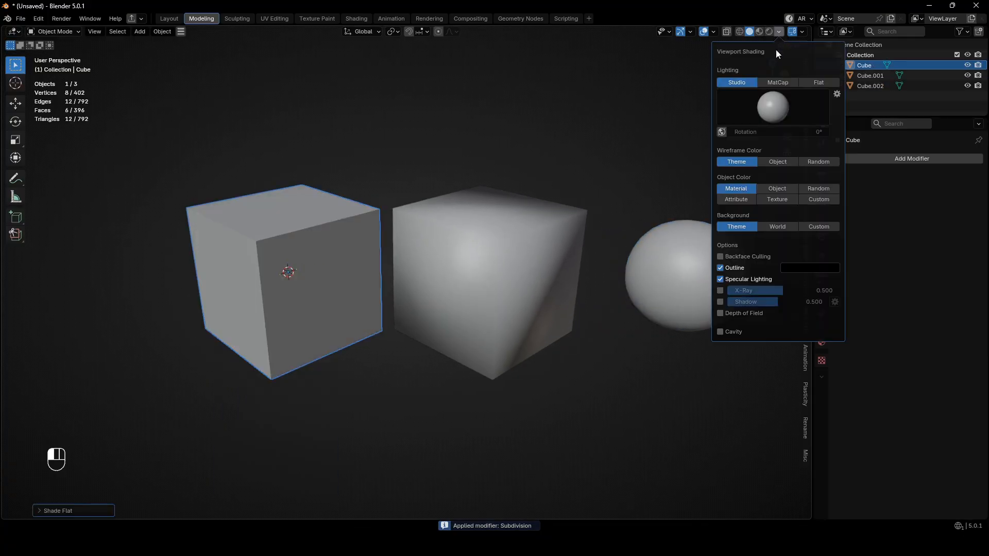
click(775, 82)
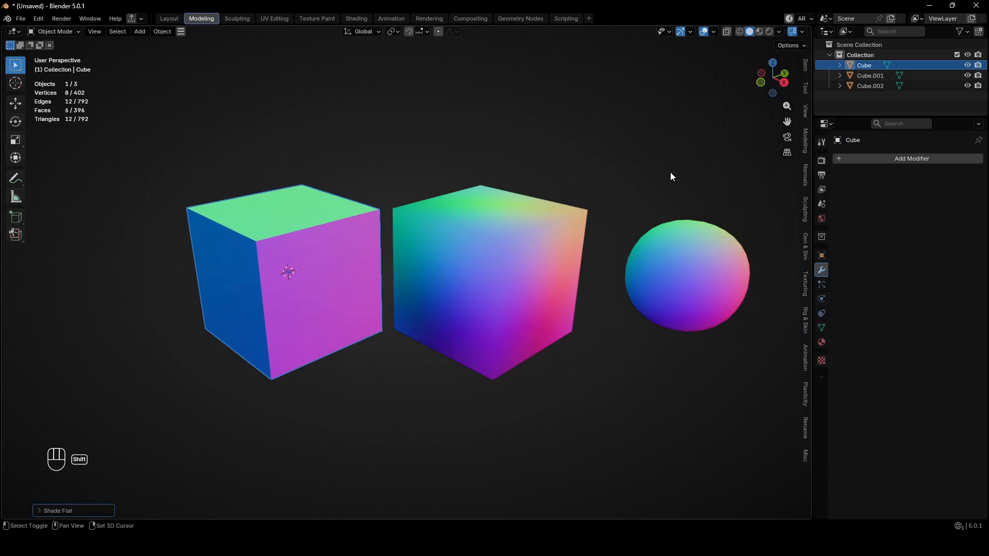
mouse_move(671, 174)
middle_down()
mouse_move(606, 152)
mouse_move(663, 166)
mouse_move(715, 156)
mouse_move(662, 162)
mouse_move(658, 221)
mouse_move(656, 181)
middle_up()
click(699, 161)
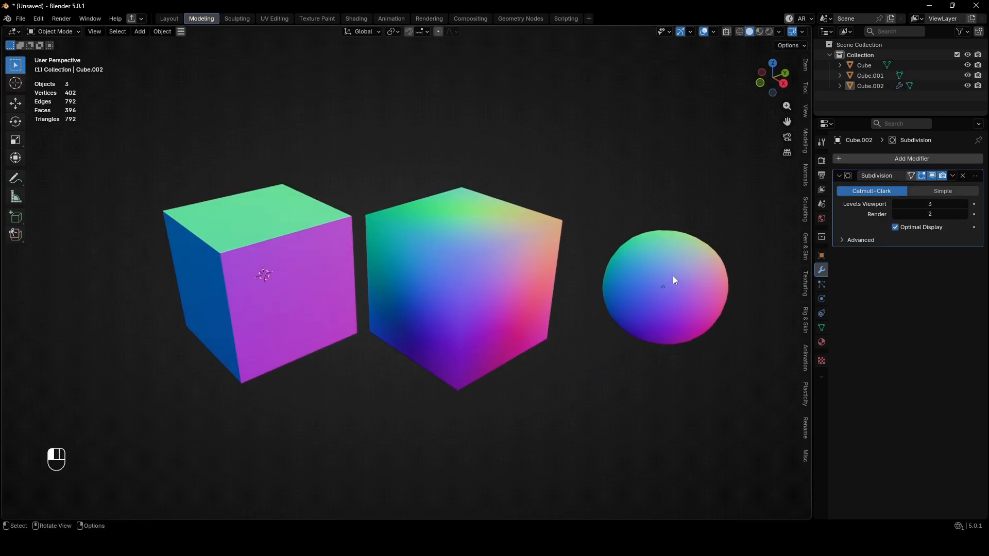
Add a loop cut to the subdivided third cube and slide it by about 0.91 towards the pink side face.
click(673, 280)
key(Tab)
key(ctrl+r)
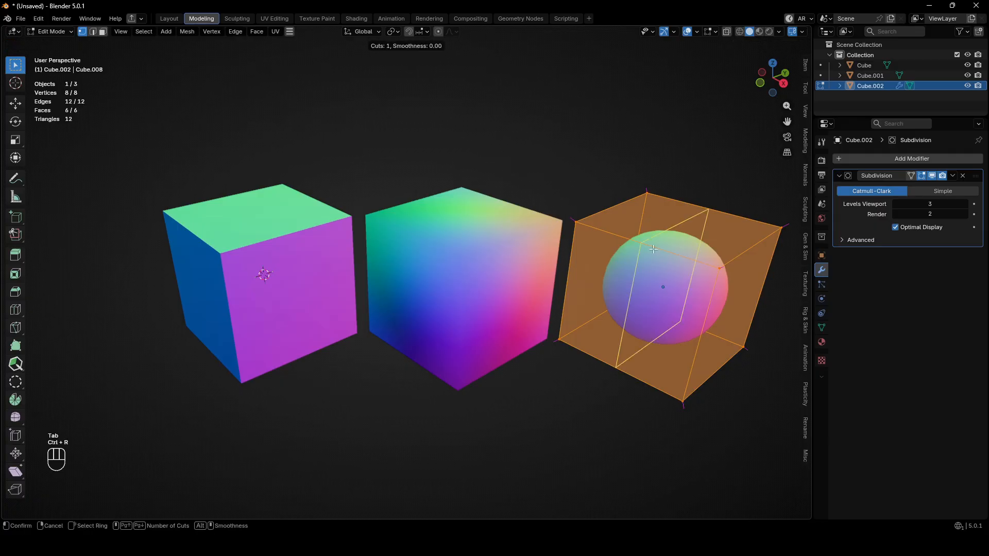
click(655, 249)
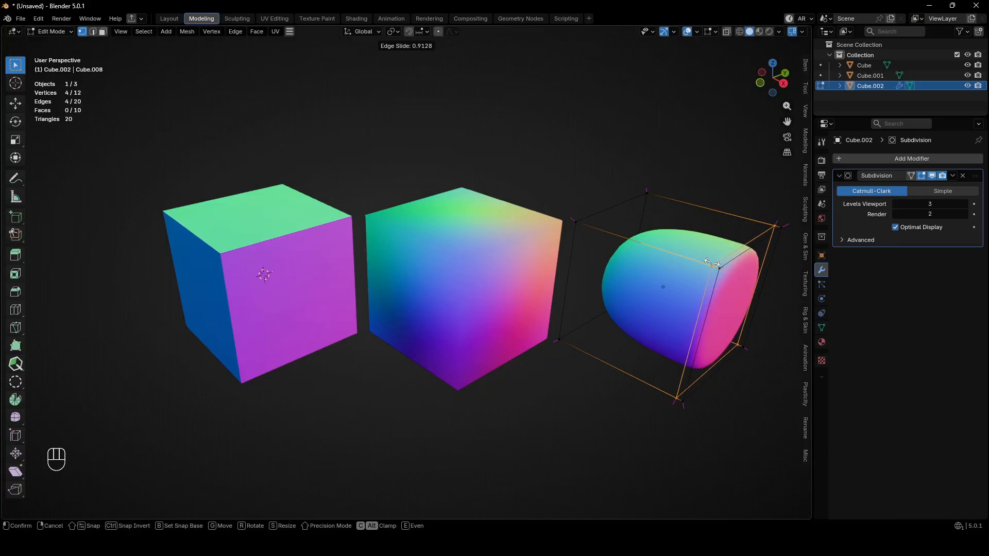
click(714, 265)
Dissolve the loop cut just added to the third cube.
key(Tab)
click(705, 321)
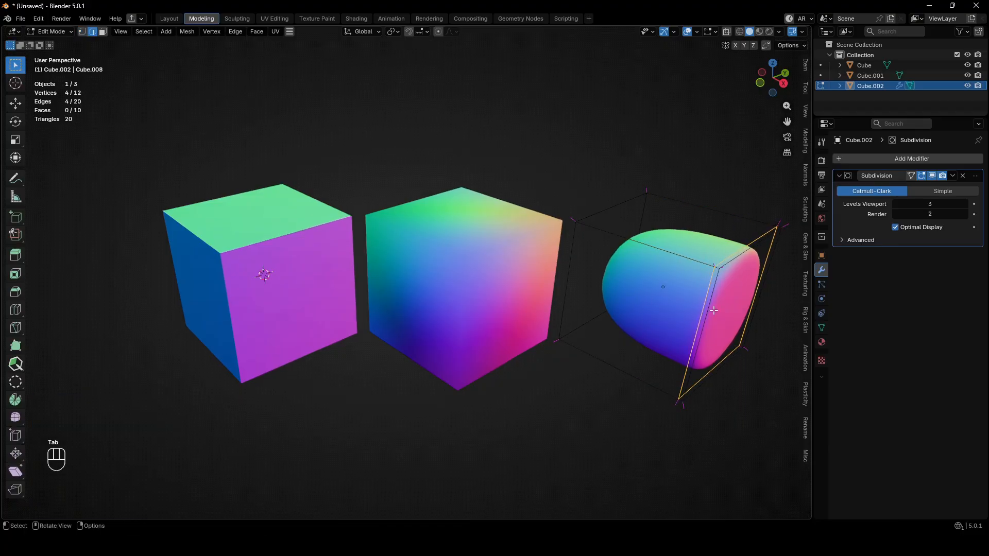
key(ctrl+x)
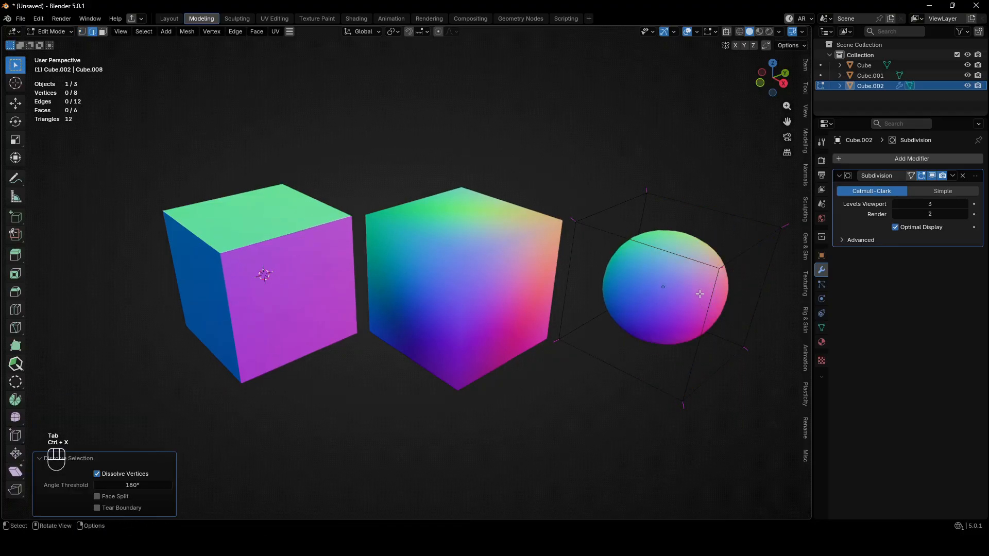
Bevel all edges of the third cube by about 0.11 m with 2 segments and profile shape 1.
key(a)
key(ctrl+b)
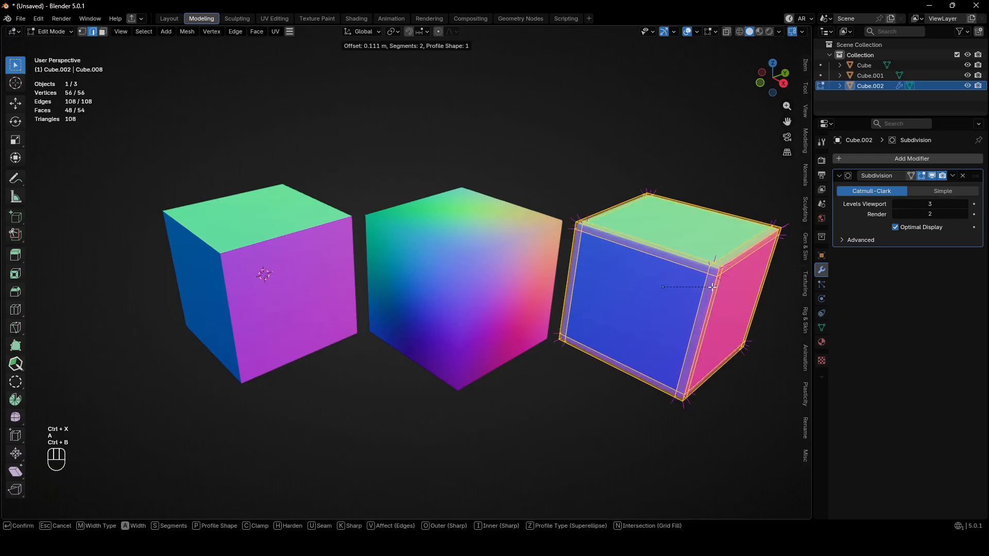
click(712, 287)
key(Tab)
click(703, 177)
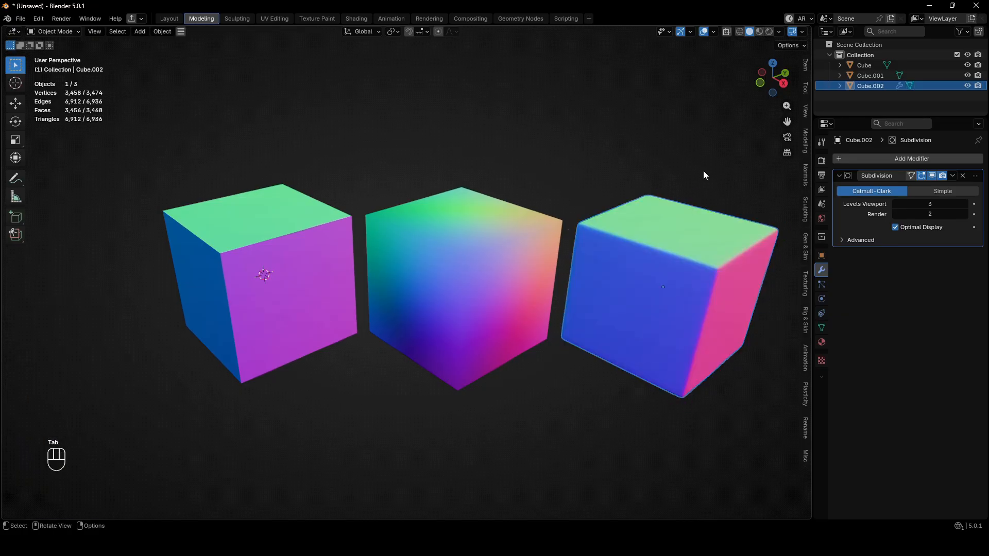
Deselect the third cube and switch the viewport lighting to Studio.
click(736, 124)
click(777, 32)
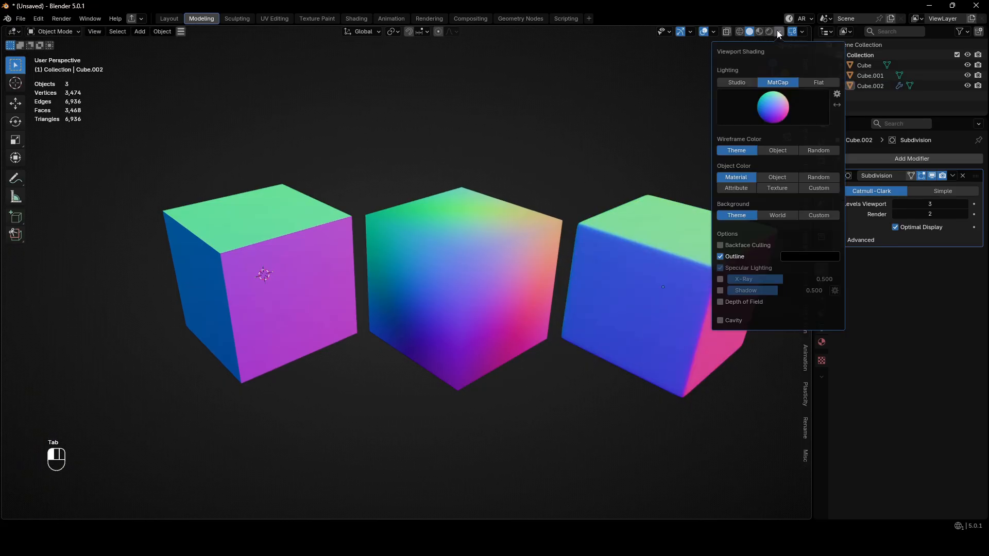
click(746, 83)
click(649, 170)
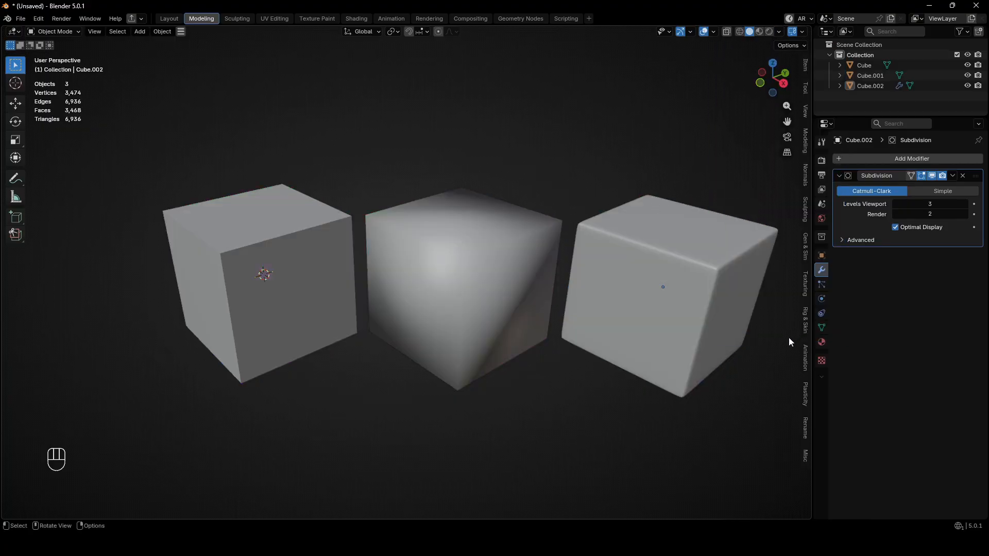
Make the middle cube the active object and set the viewport lighting back to MatCap.
click(551, 304)
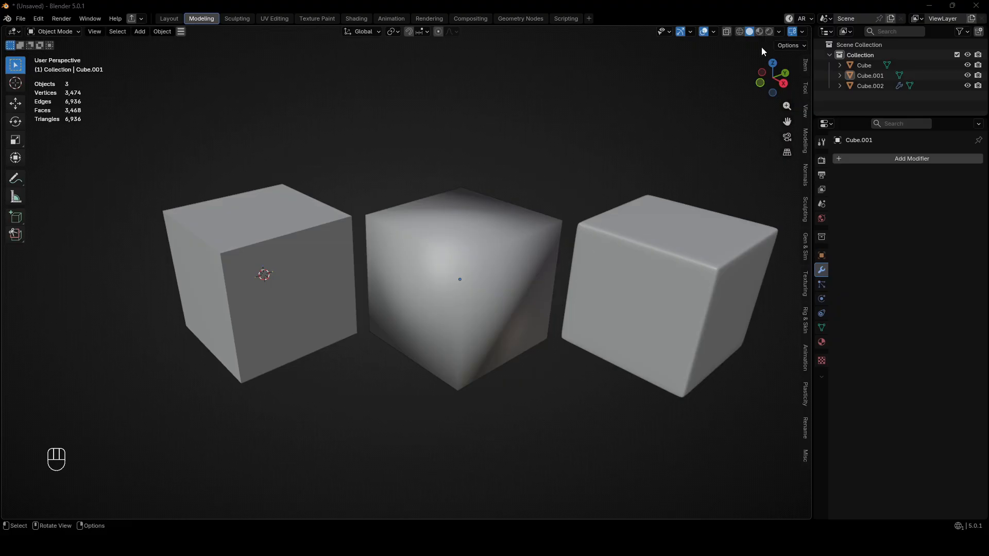
click(779, 31)
click(759, 82)
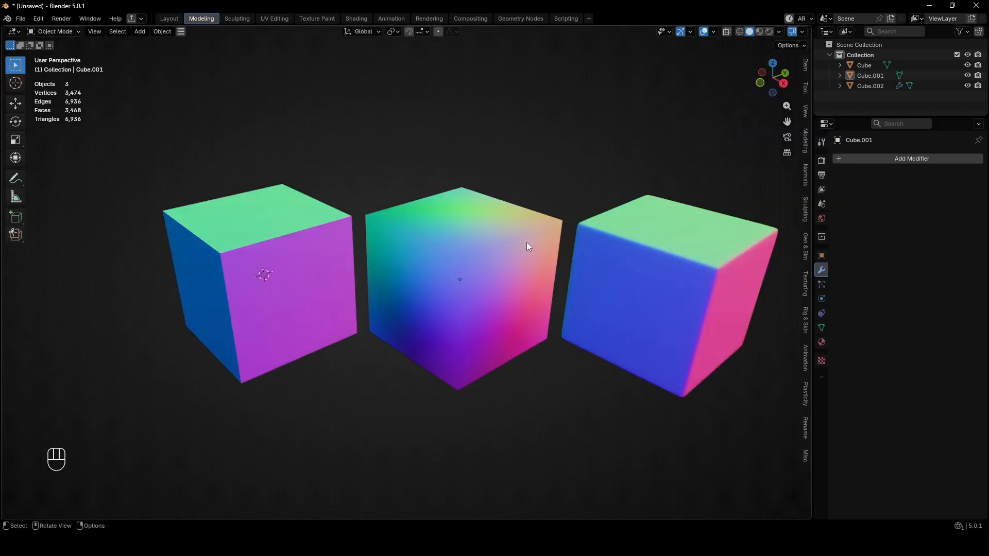
Add a support loop cut close to the middle cube's front vertical edge, then select the cube in Object Mode.
key(Tab)
key(ctrl+r)
click(434, 244)
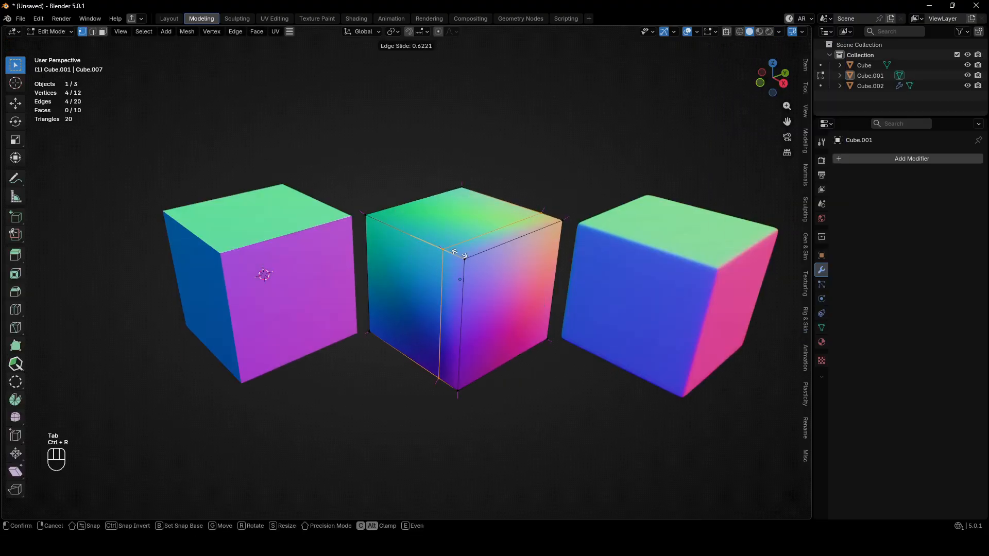
click(472, 260)
key(Tab)
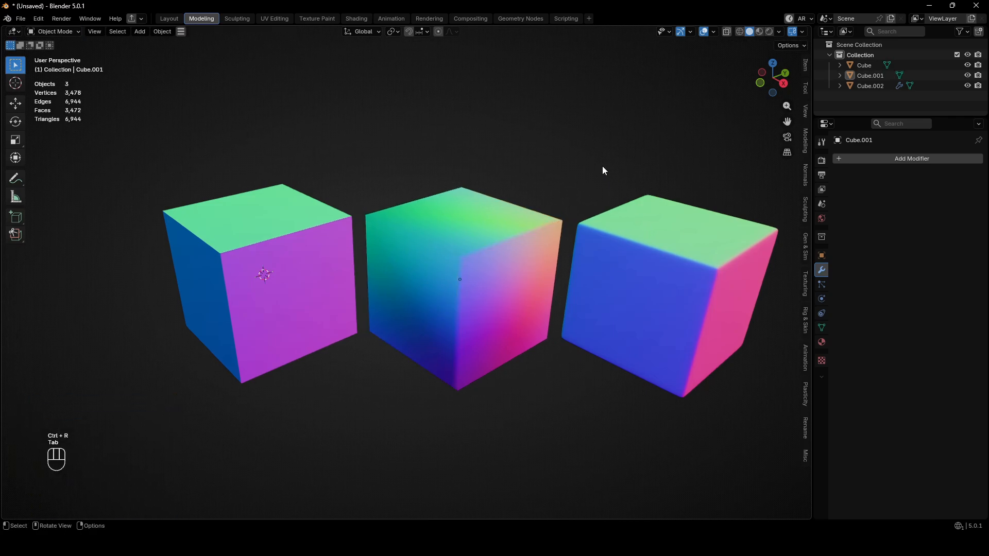
click(481, 222)
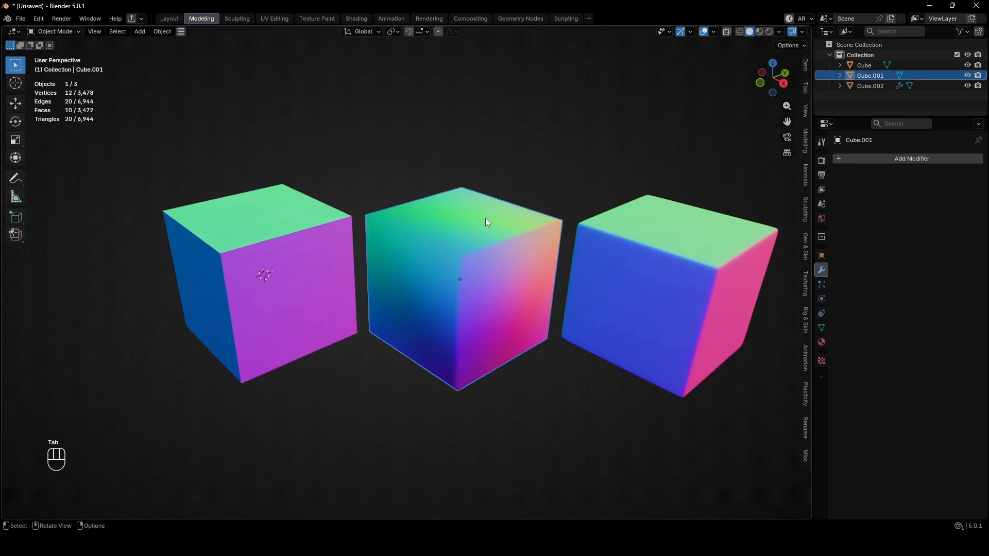
Dissolve the support loop beside the middle cube's front vertical edge.
key(Tab)
key(ctrl+x)
key(ctrl+a)
Bevel all edges of the middle cube by about 0.11 m with 2 segments and profile shape 1, then return to Object Mode.
key(a)
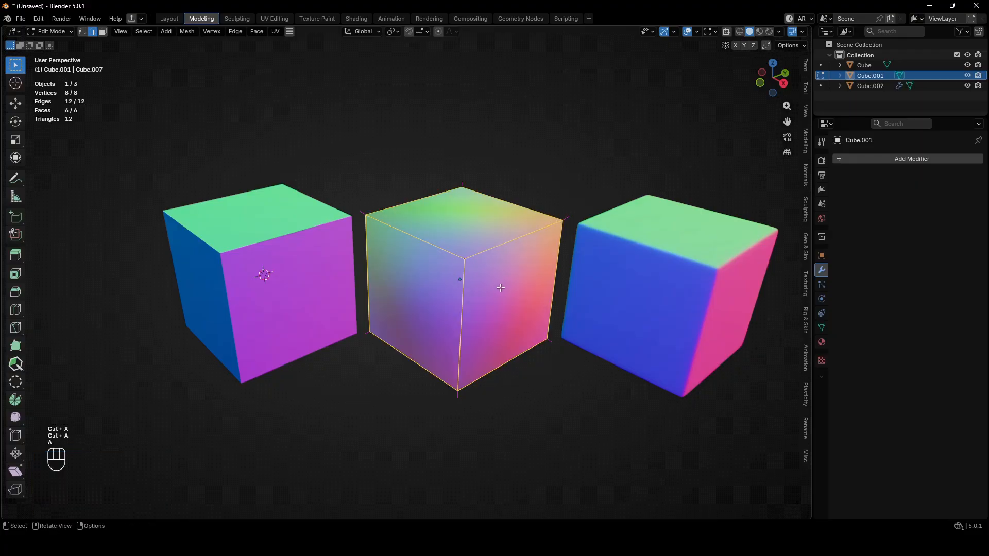
key(ctrl+b)
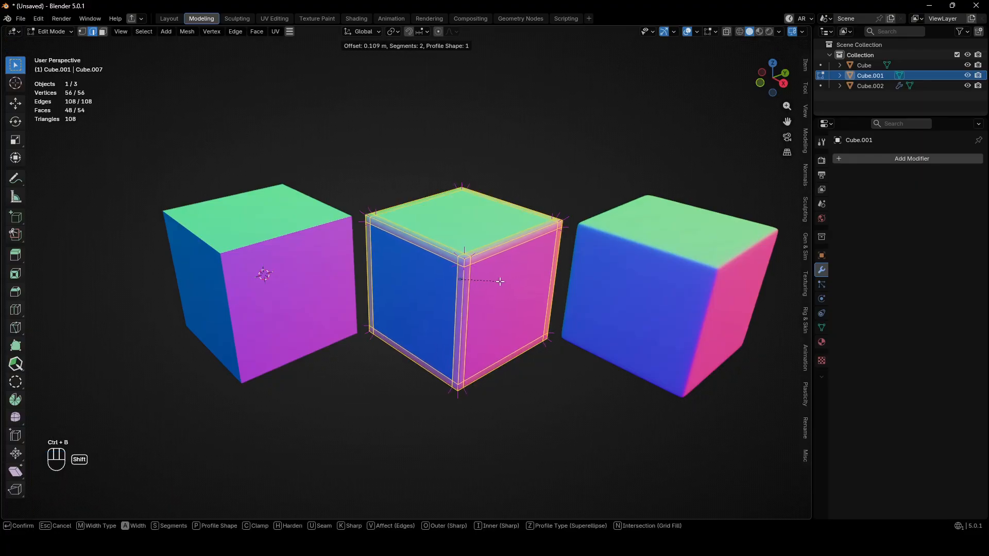
scroll(498, 283, up, 6)
click(497, 286)
key(Tab)
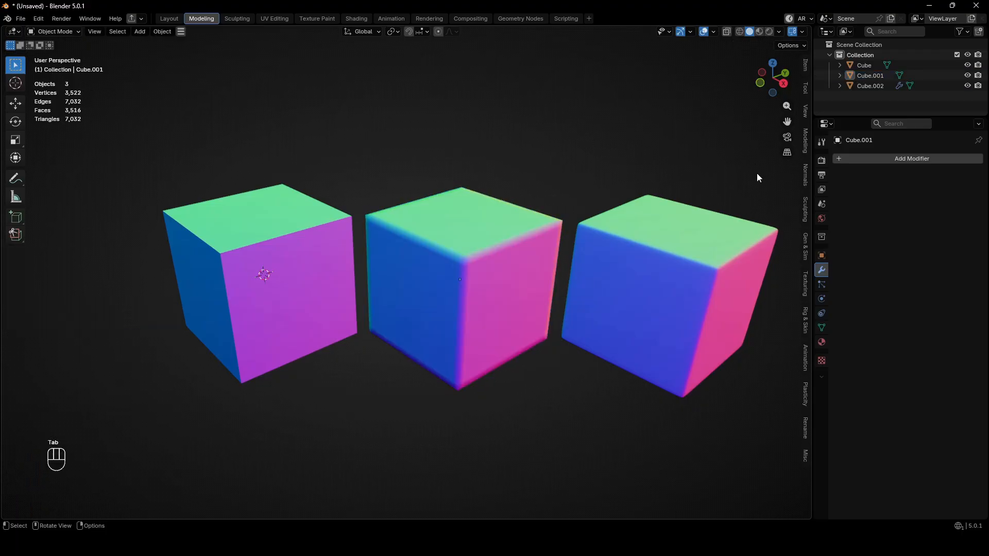
Set the viewport lighting to Studio.
click(779, 32)
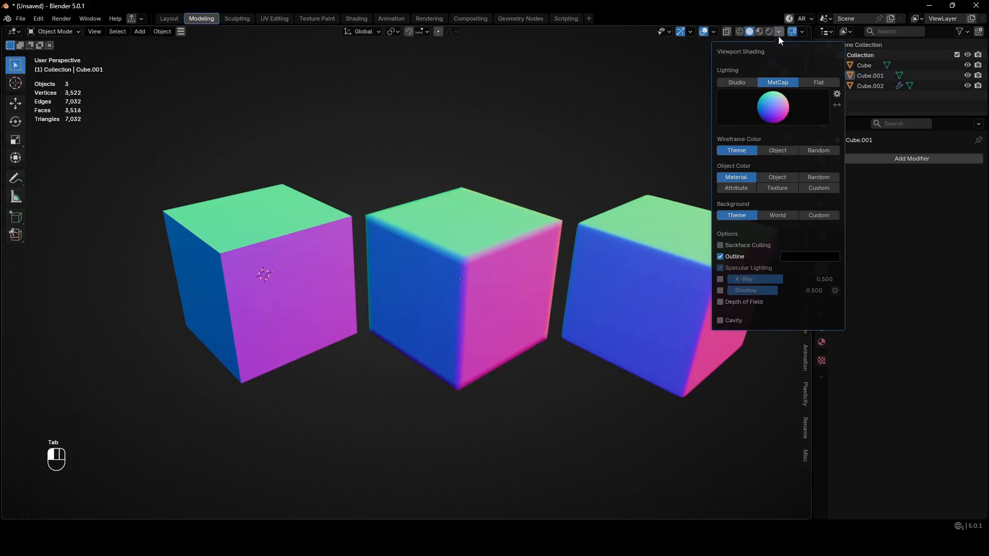
click(749, 82)
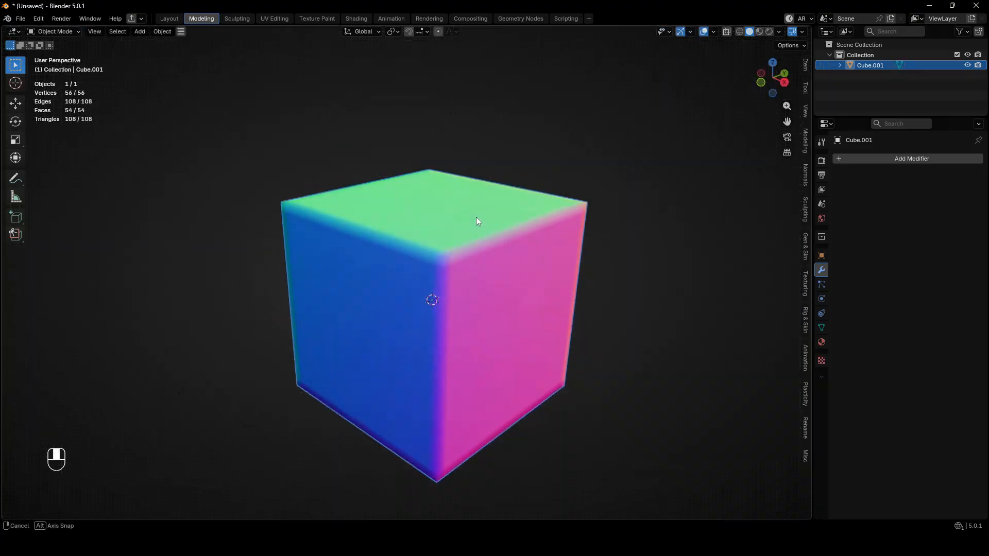
Select the support edge along one side of the cube's top face and move it about 0.008 m in X and 0.024 m in Z.
key(Tab)
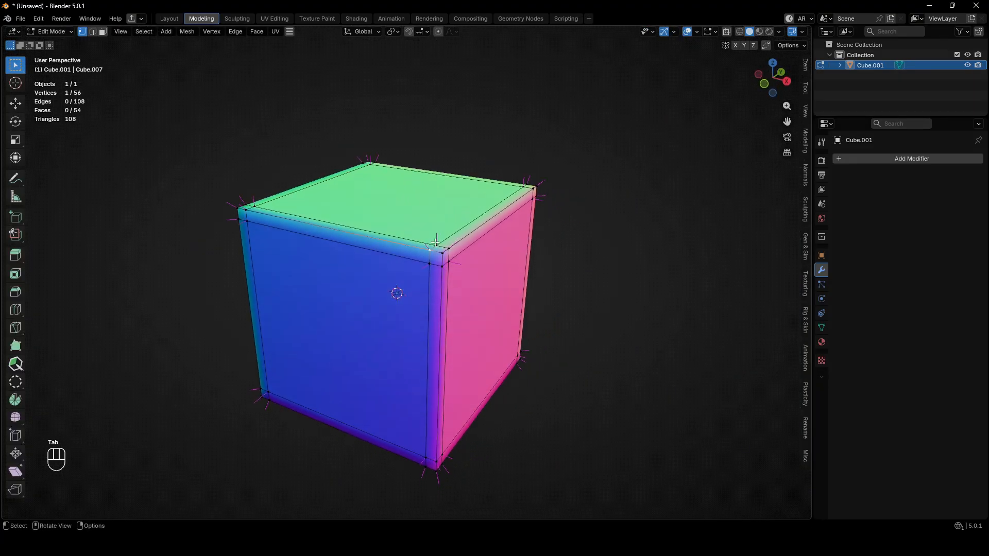
ctrl+click(524, 183)
middle_drag(525, 182, 523, 271)
shift+middle_drag(570, 157, 527, 216)
key(g)
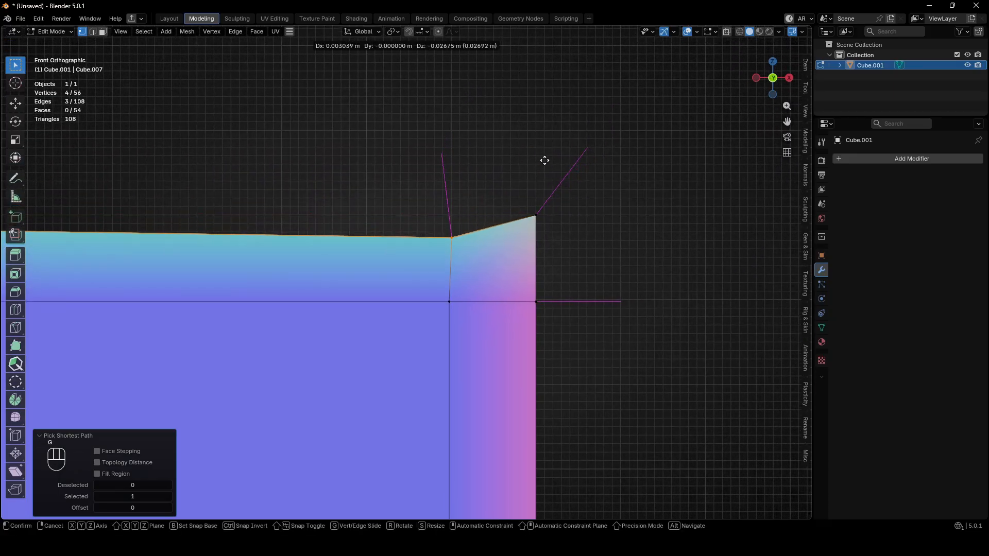
click(548, 118)
Compare the top face's shading in top view by undoing and redoing the support edge move, then leave Edit Mode.
middle_drag(548, 119, 539, 213)
ctrl+middle_drag(540, 212, 534, 135)
shift+middle_drag(534, 135, 635, 387)
ctrl+middle_drag(592, 289, 540, 180)
shift+middle_drag(539, 180, 596, 215)
key(ctrl+Tab)
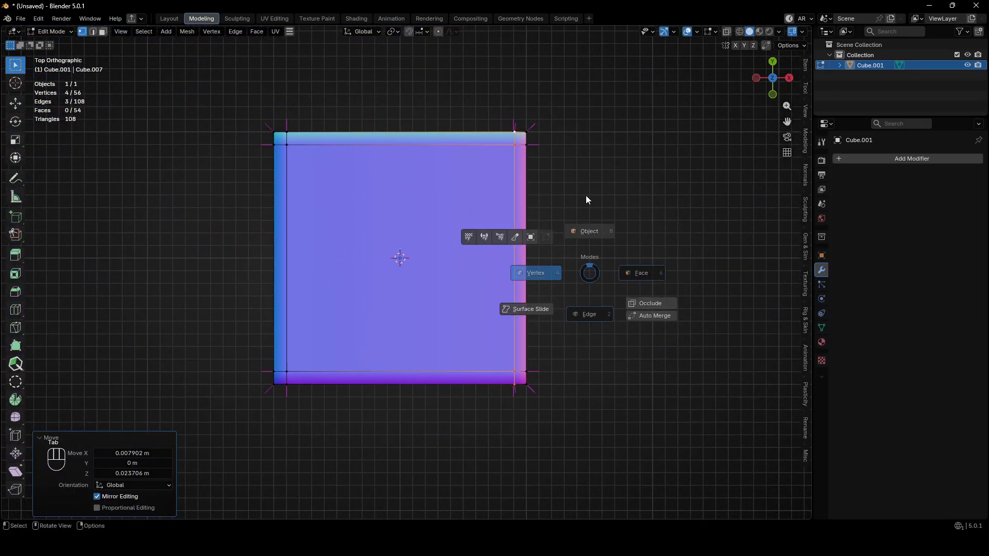
key(ctrl+z)
key(ctrl+z)
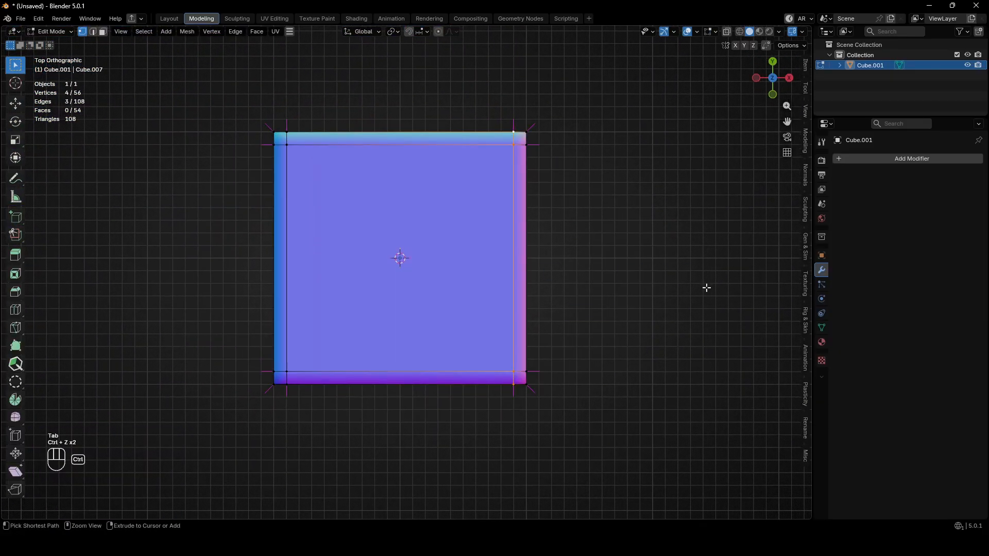
key(ctrl+shift+z)
key(ctrl+z)
key(ctrl+shift+z)
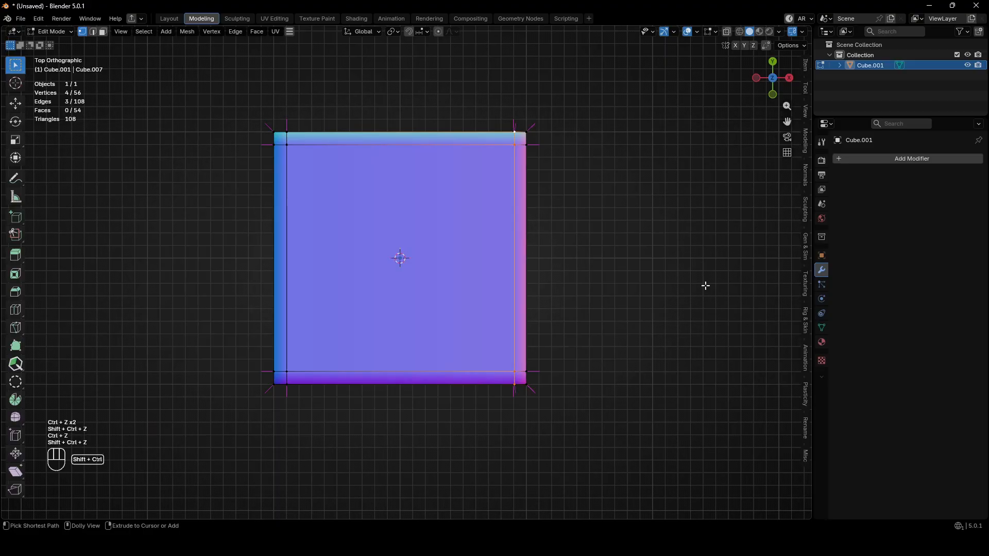
key(Tab)
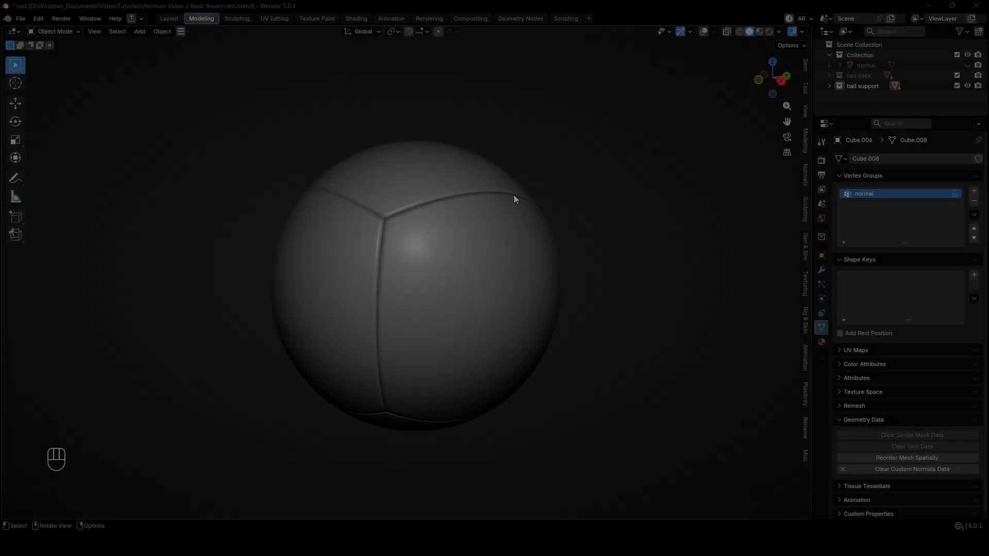
Show the ball's wireframe overlays and dissolve a support loop on its panel Cube.009.
middle_drag(514, 195, 533, 191)
ctrl+middle_drag(556, 137, 552, 232)
shift+middle_drag(552, 232, 488, 317)
middle_drag(488, 316, 614, 247)
click(706, 31)
click(559, 265)
key(Tab)
key(ctrl+x)
key(Tab)
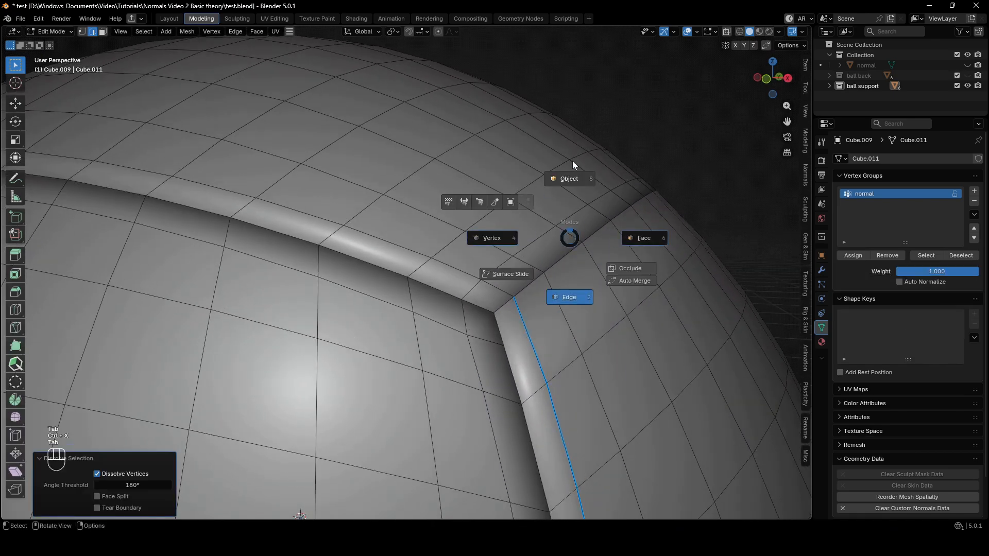
Dissolve a support loop on the ball's upper panel Cube.008 and switch the viewport to Material Preview.
click(567, 198)
key(Tab)
key(ctrl+x)
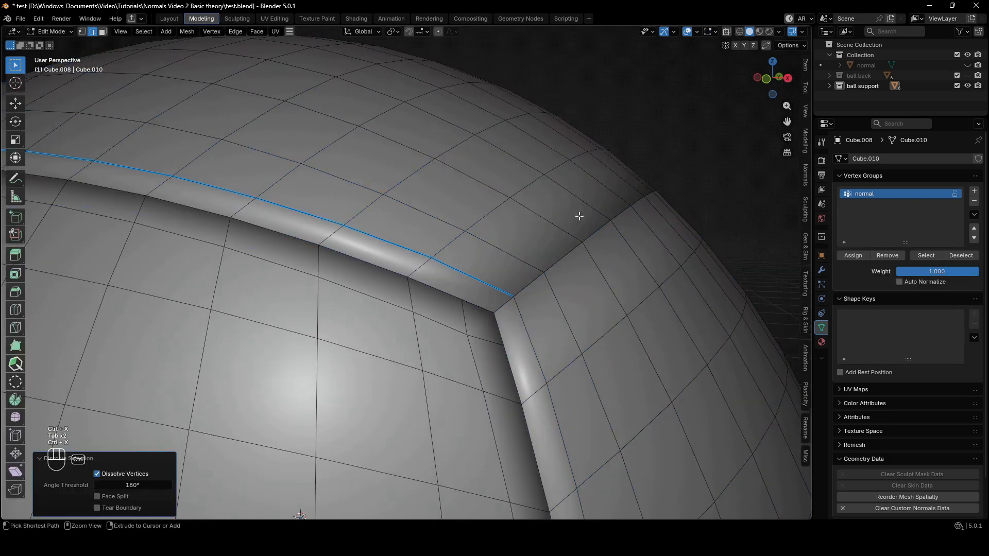
middle_drag(579, 216, 619, 189)
click(759, 32)
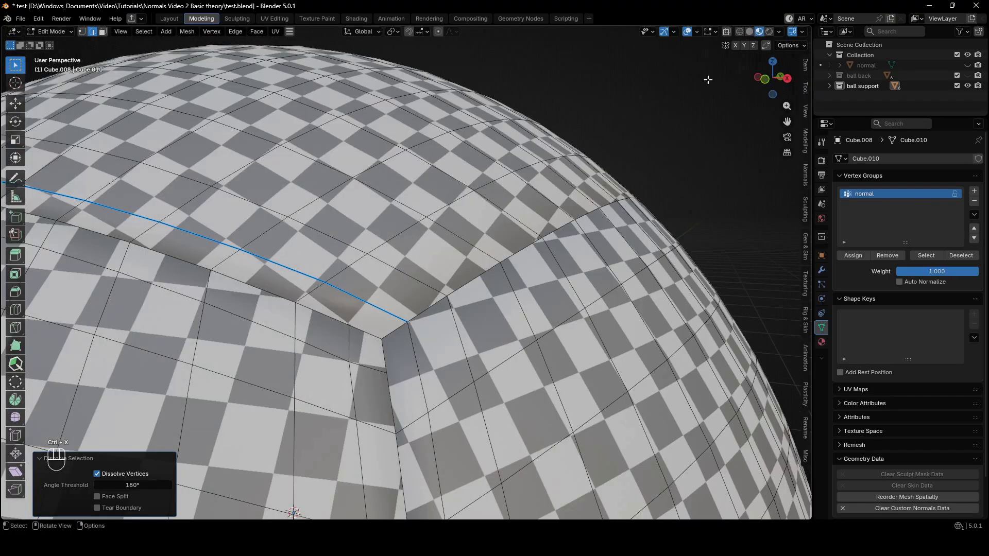
Dissolve the remaining border support loop on ball panel Cube.008, then a support loop on panel Cube.006.
scroll(448, 234, down, 1)
middle_drag(448, 235, 361, 256)
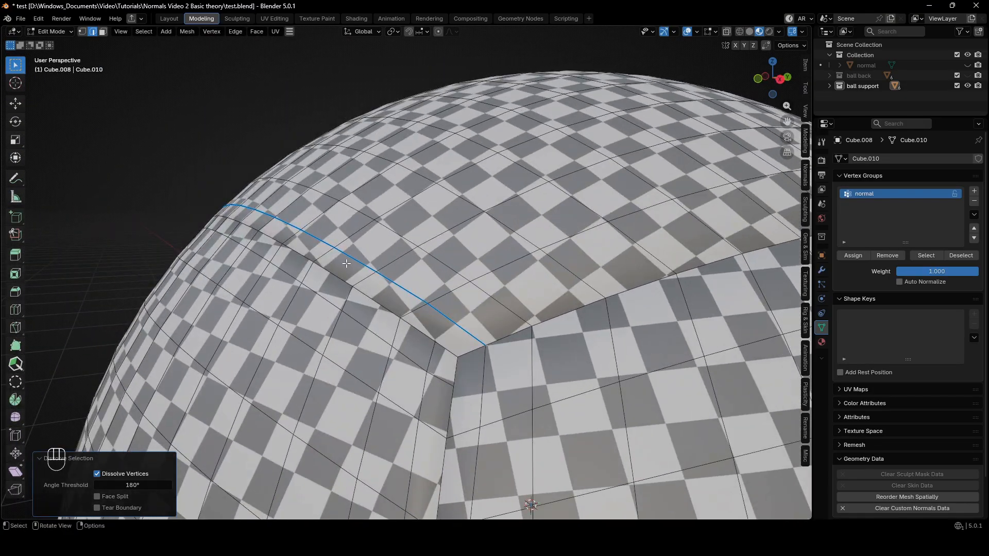
key(ctrl+x)
key(Tab)
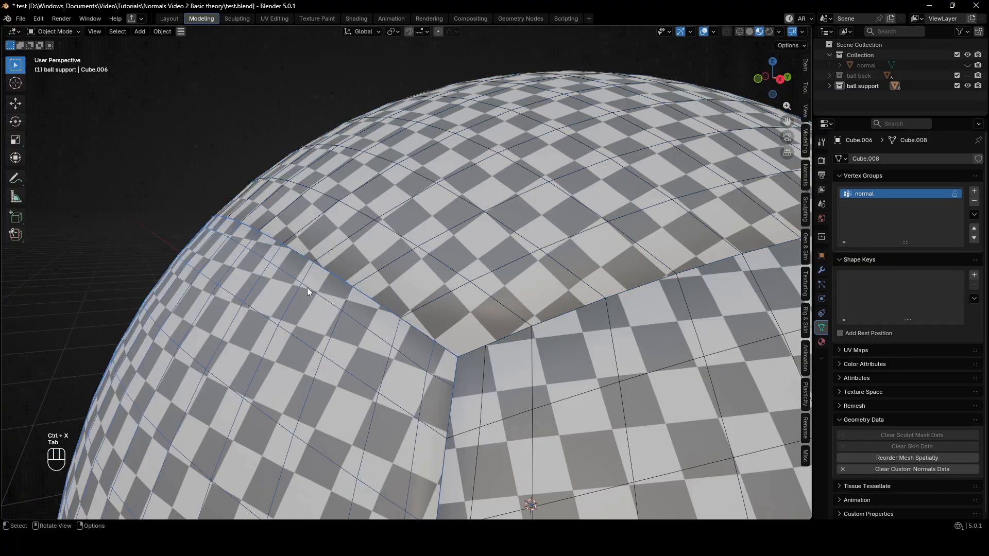
key(Tab)
key(ctrl+x)
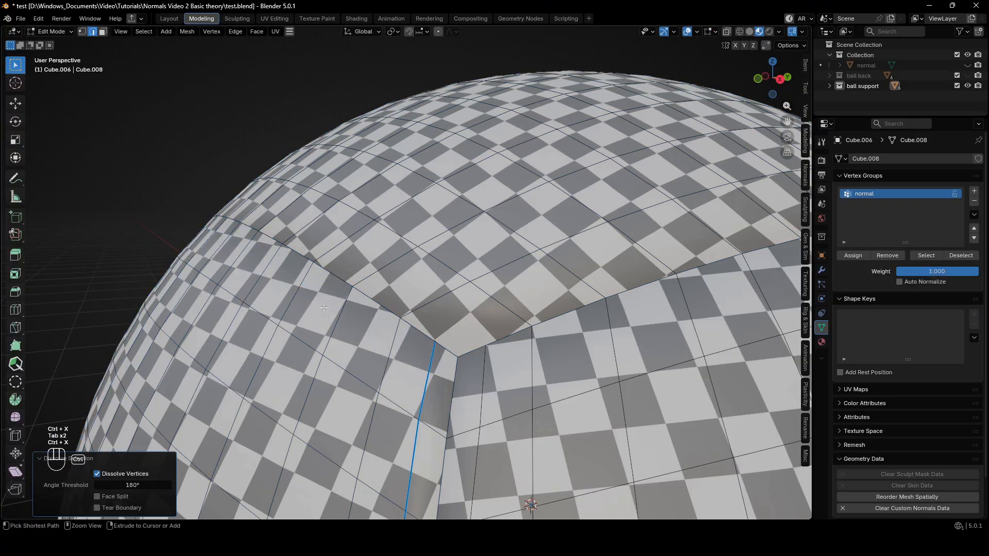
key(Tab)
shift+middle_drag(351, 288, 313, 162)
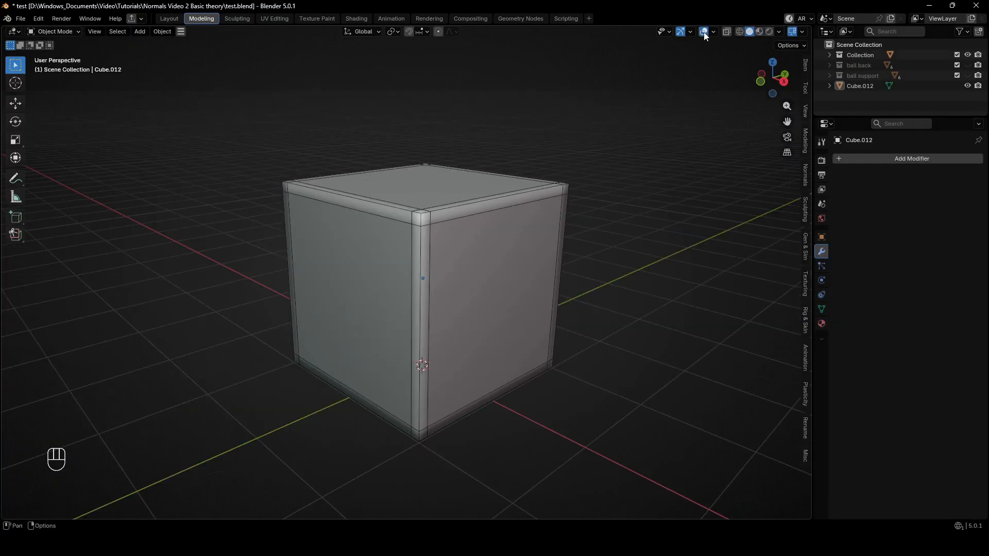
Add a Subdivision modifier to the cube with support edges and set its viewport level to 2.
click(517, 220)
key(ctrl+1)
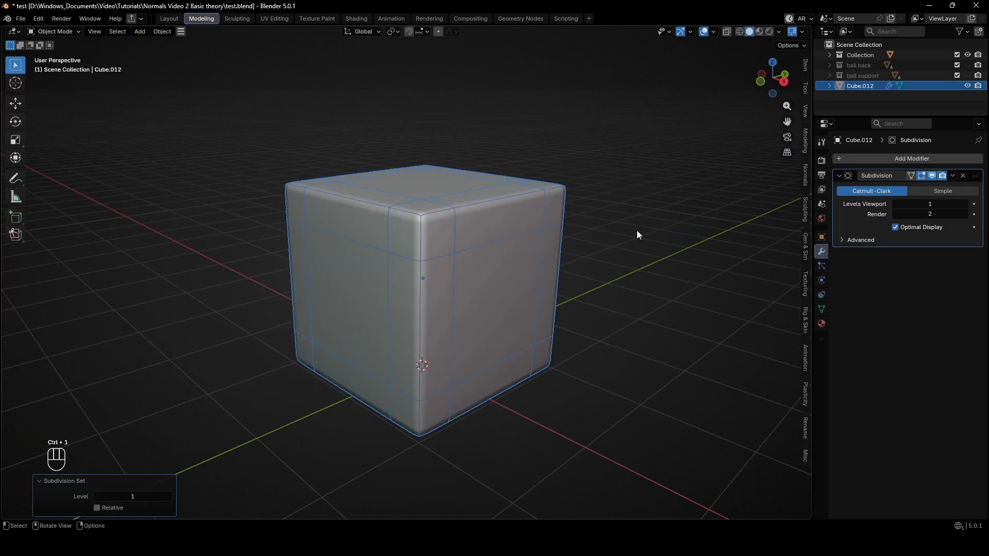
click(965, 205)
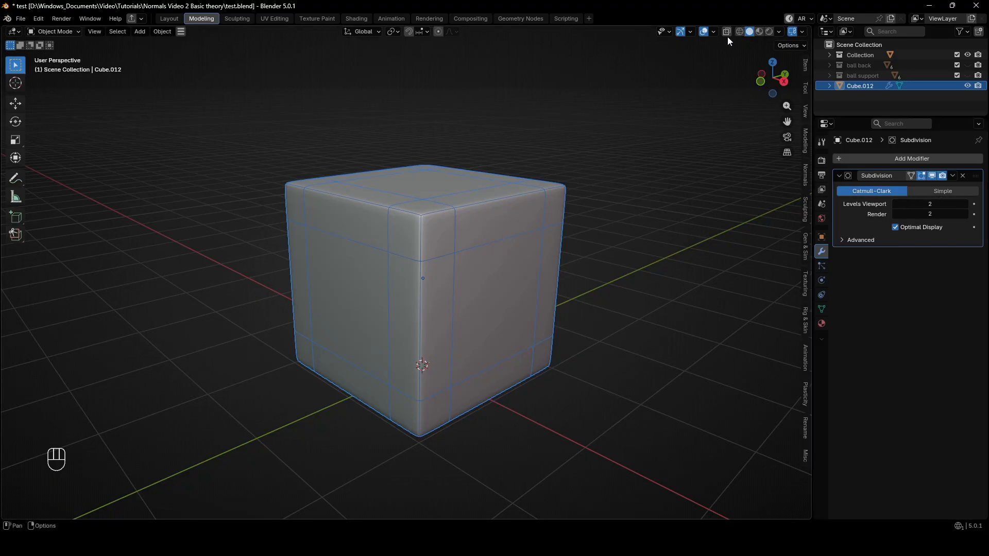
Hide the viewport overlays and examine the subdivided cube's rounded edges and shading.
click(703, 31)
click(597, 141)
middle_drag(589, 166, 666, 152)
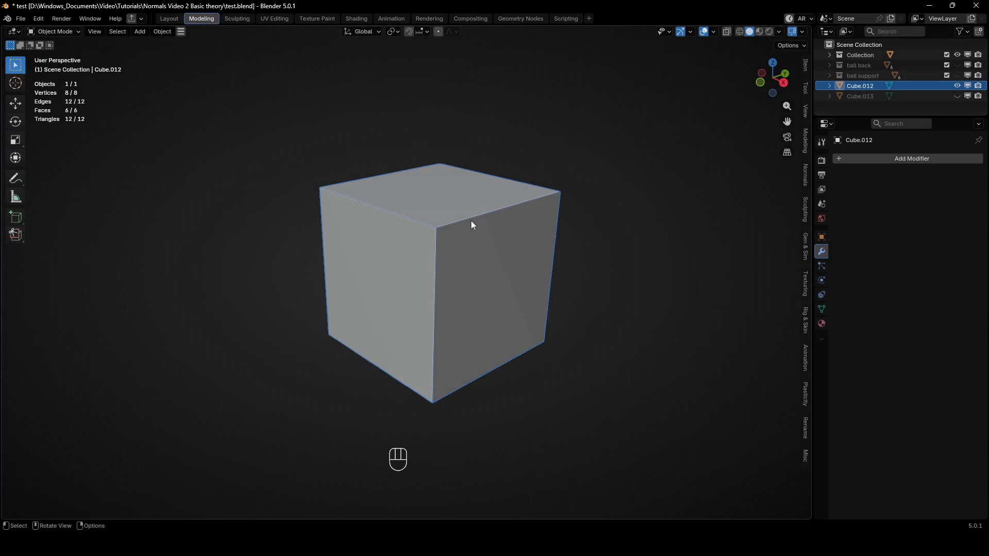
Shade the plain cube smooth and bevel all its edges by about 0.1 m with 1 segment.
right_click(478, 224)
click(475, 225)
key(Tab)
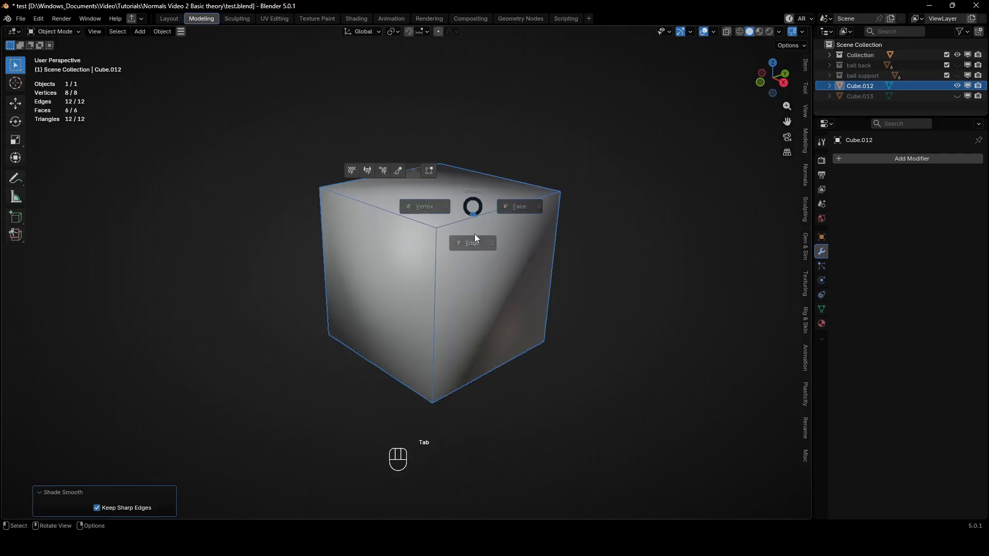
key(ctrl+b)
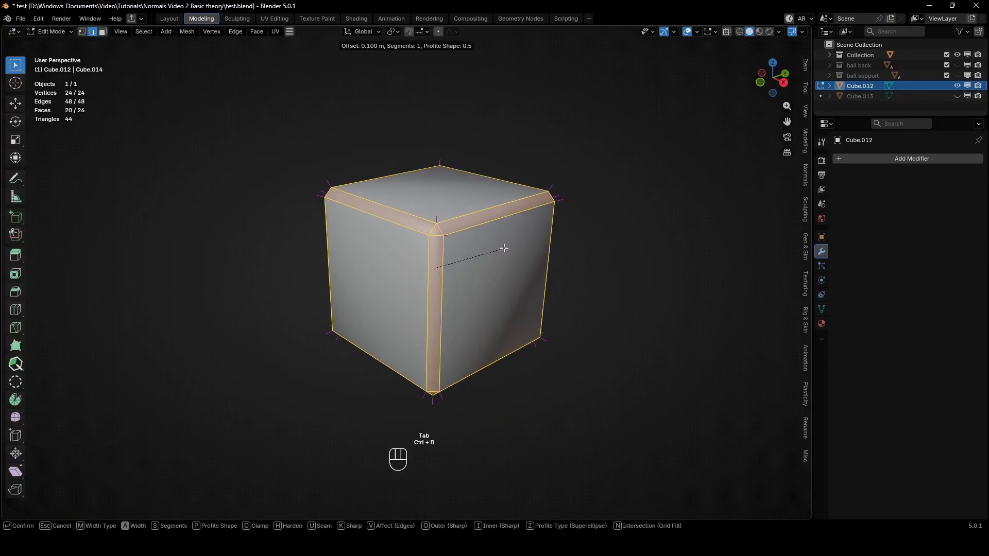
click(503, 248)
key(Tab)
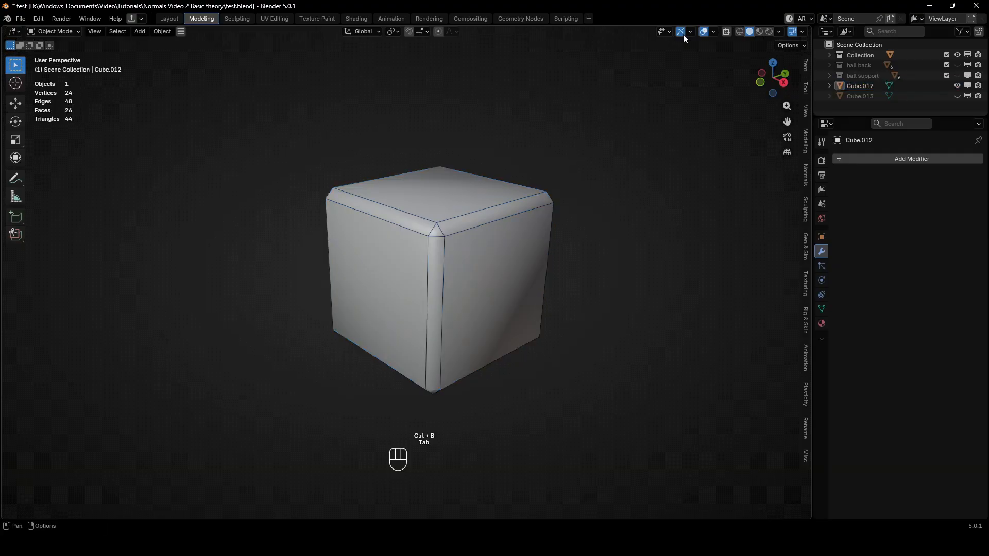
Examine the beveled cube's shading with overlays hidden, then its vertex normals in Edit Mode.
click(703, 34)
mouse_move(600, 172)
middle_down()
mouse_move(682, 168)
mouse_move(596, 169)
mouse_move(613, 164)
middle_up()
click(703, 33)
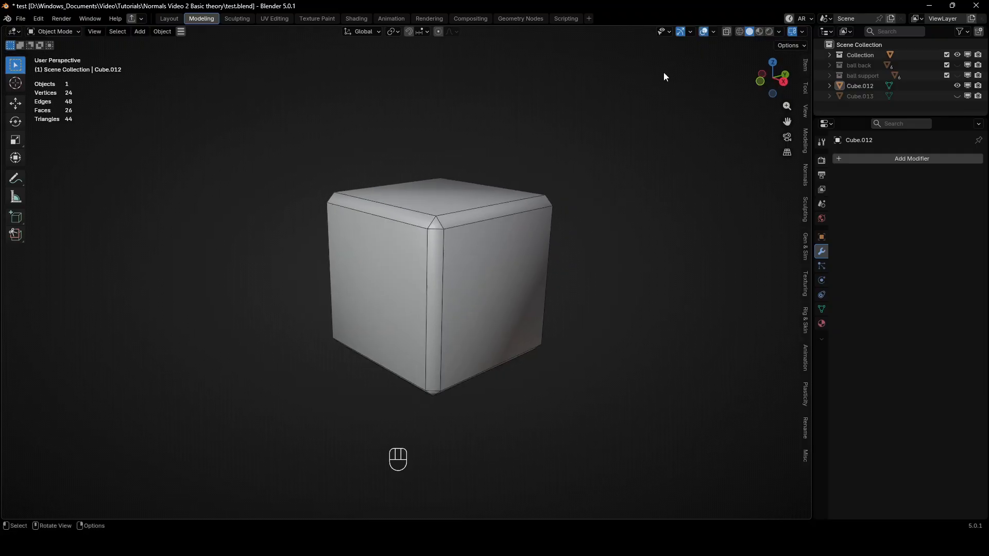
click(521, 224)
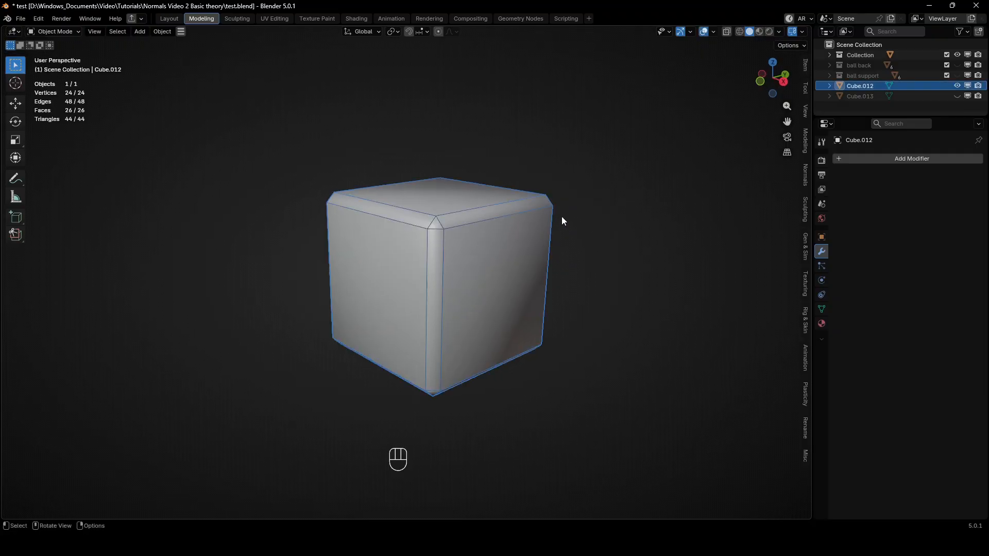
key(Tab)
middle_drag(565, 194, 505, 183)
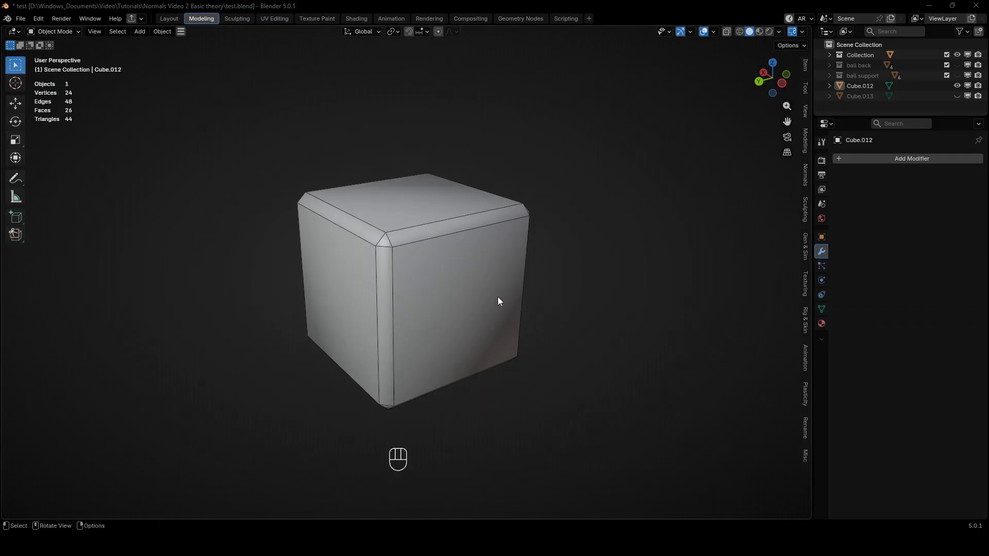
Duplicate the beveled cube and place the copy about 2.62 m away along negative Y.
click(416, 268)
middle_drag(416, 269, 577, 246)
key(shift+d)
click(682, 237)
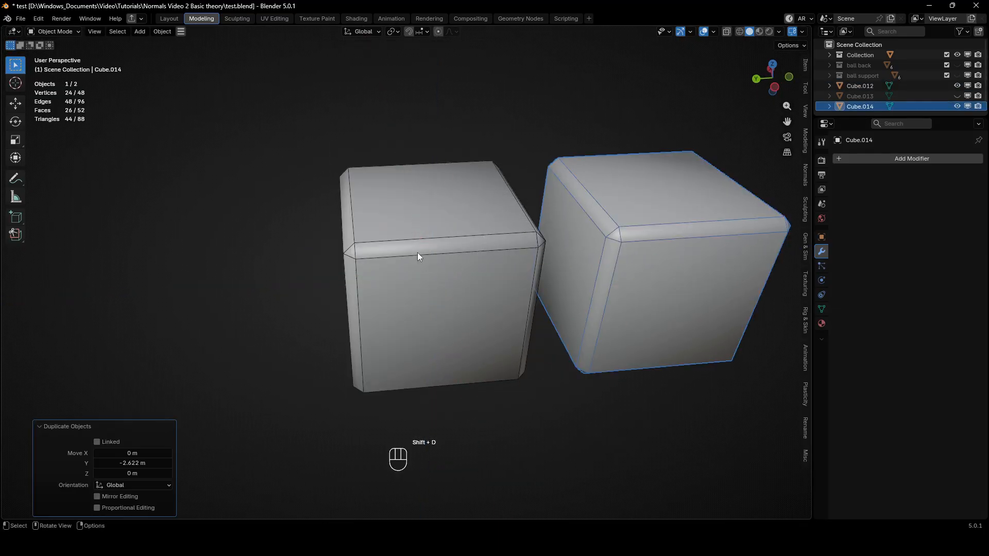
Select the six large flat faces of the original beveled cube in Edit Mode, leaving out the bevel faces.
click(390, 235)
key(Tab)
shift+click(403, 306)
middle_drag(403, 306, 507, 255)
shift+click(367, 268)
middle_drag(365, 270, 382, 201)
shift+click(333, 352)
shift+click(265, 277)
middle_drag(265, 277, 489, 293)
shift+click(387, 299)
ctrl+middle_drag(489, 293, 497, 268)
shift+middle_drag(497, 268, 541, 241)
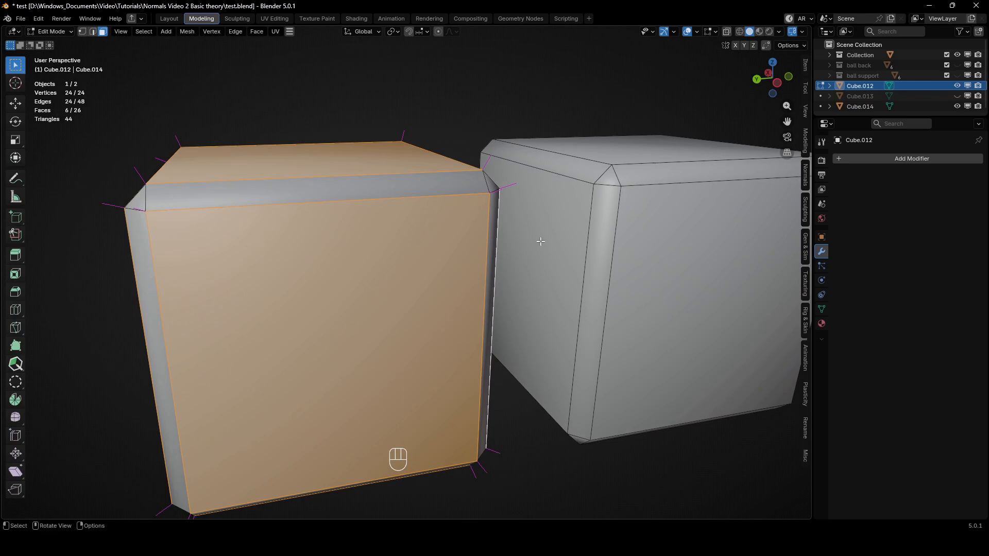
Set the original cube's normals from the selected flat faces and show it in a left orthographic view.
key(alt+n)
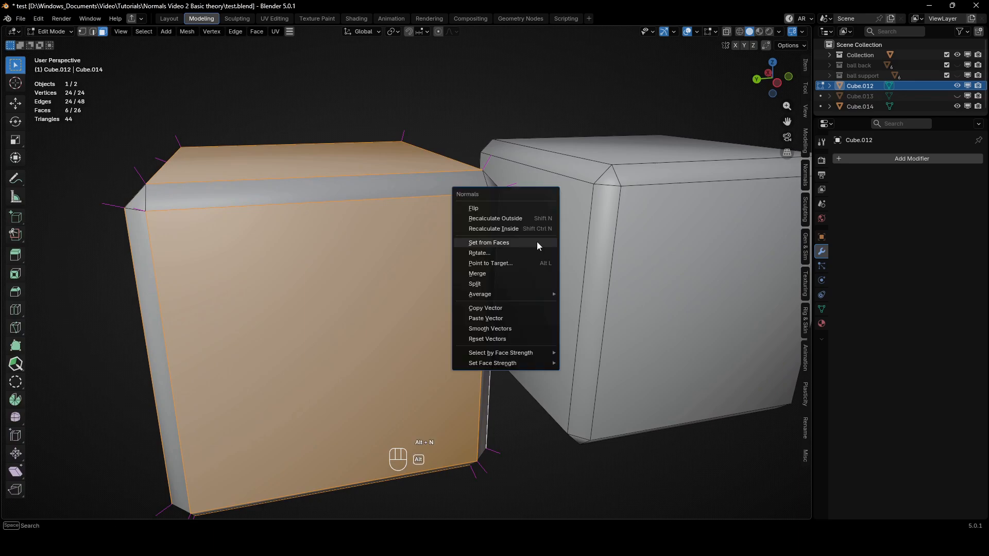
click(510, 244)
alt+middle_drag(510, 244, 449, 229)
scroll(448, 229, up, 5)
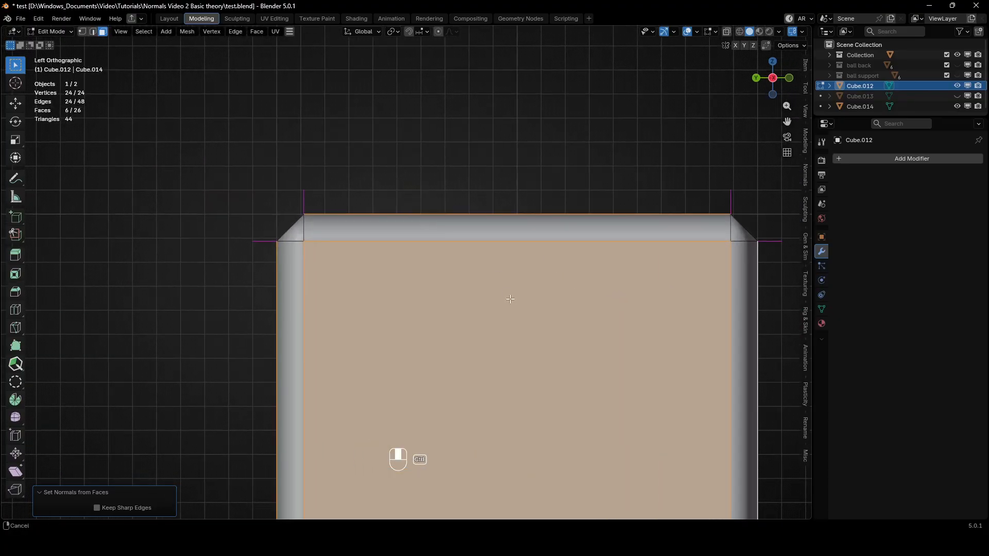
Compare the cube's normals before and after by undoing and redoing Set from Faces, then return to Object Mode.
key(ctrl+z)
key(ctrl+shift+z)
key(ctrl+z)
key(ctrl+shift+z)
key(Tab)
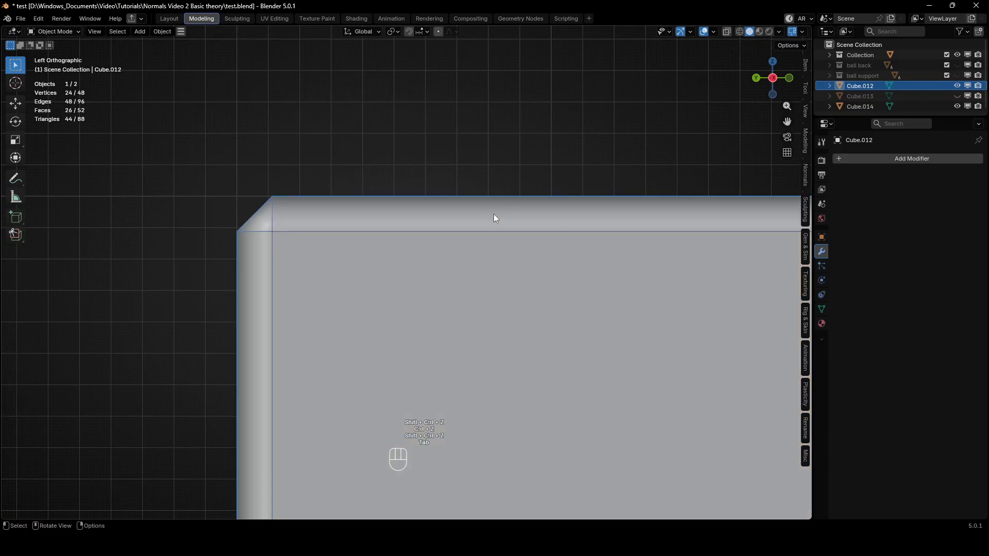
Deselect the cubes, hide the viewport overlays and compare the shading of the edited cube and its copy.
scroll(496, 193, down, 6)
middle_drag(500, 172, 465, 248)
click(575, 129)
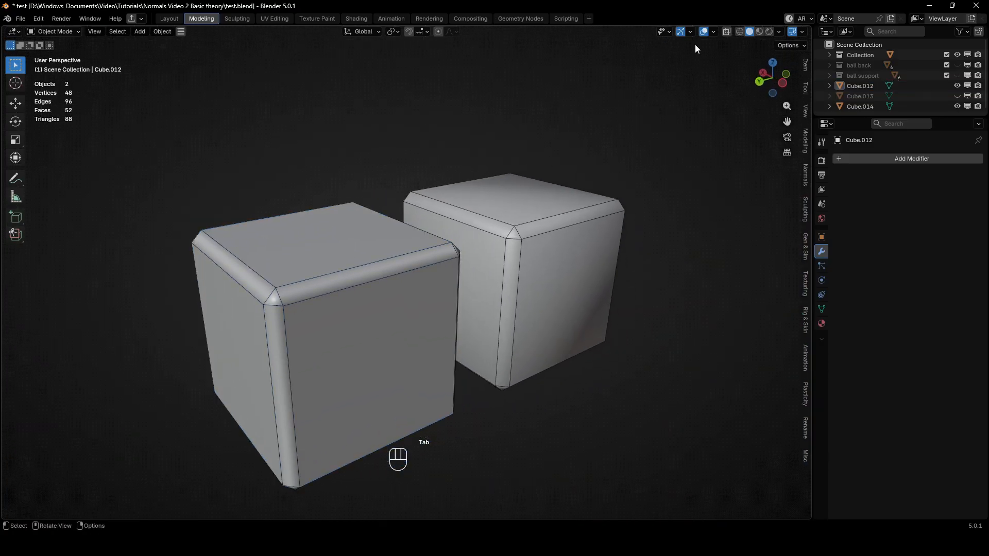
click(703, 32)
mouse_move(627, 148)
middle_down()
mouse_move(653, 148)
mouse_move(596, 148)
mouse_move(570, 133)
mouse_move(576, 184)
mouse_move(579, 135)
mouse_move(611, 150)
mouse_move(609, 116)
mouse_move(622, 152)
middle_up()
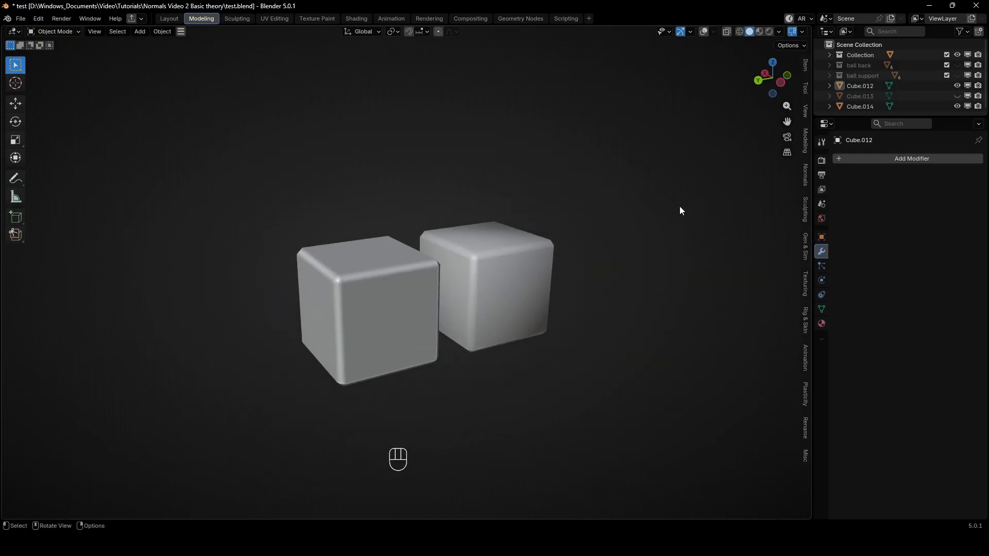